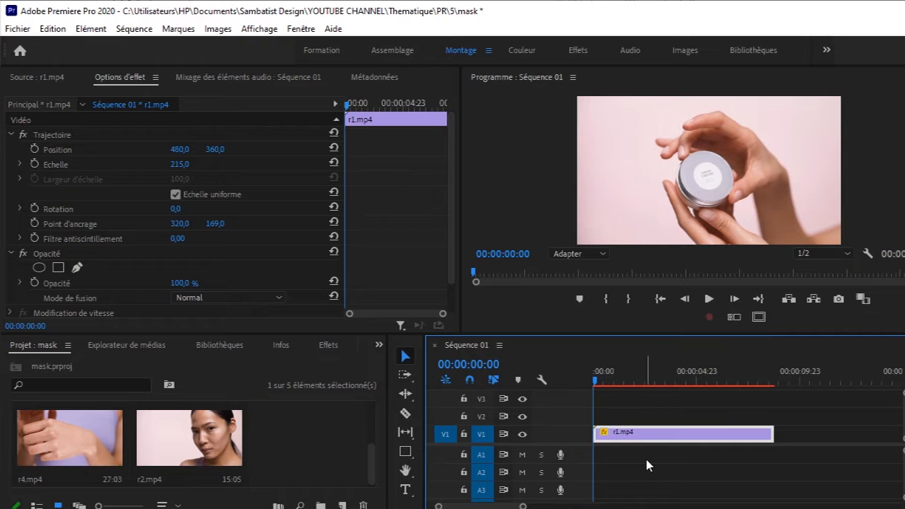
Step: Duplicate the r1.mp4 clip onto track V2 and add an elliptical opacity mask to the copy
drag(662, 436, 673, 420)
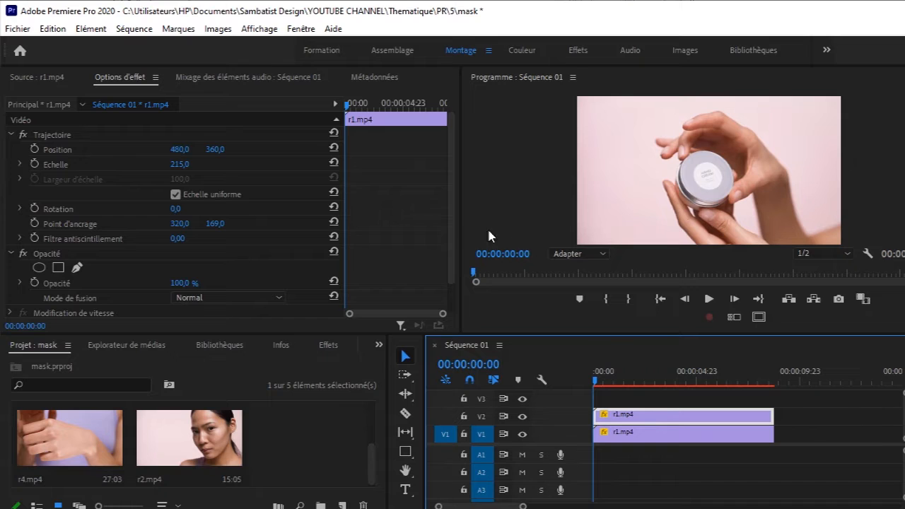
drag(453, 238, 453, 266)
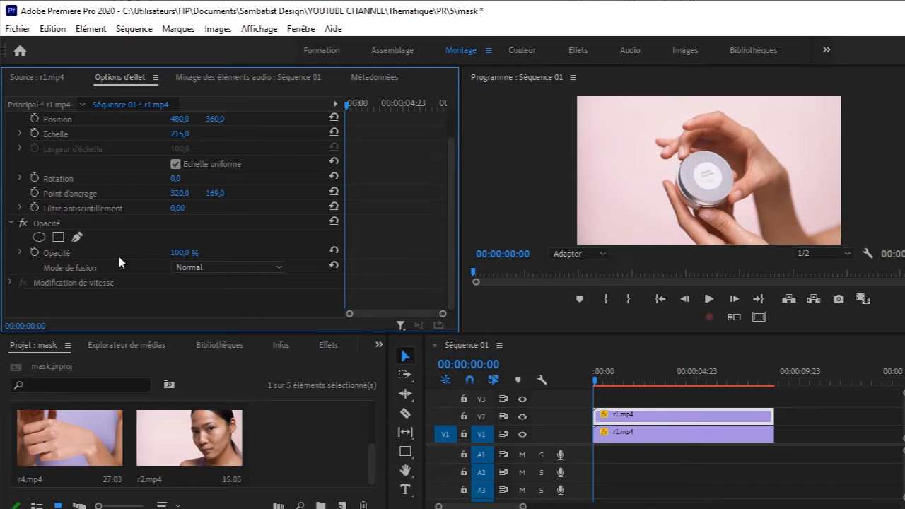
click(42, 240)
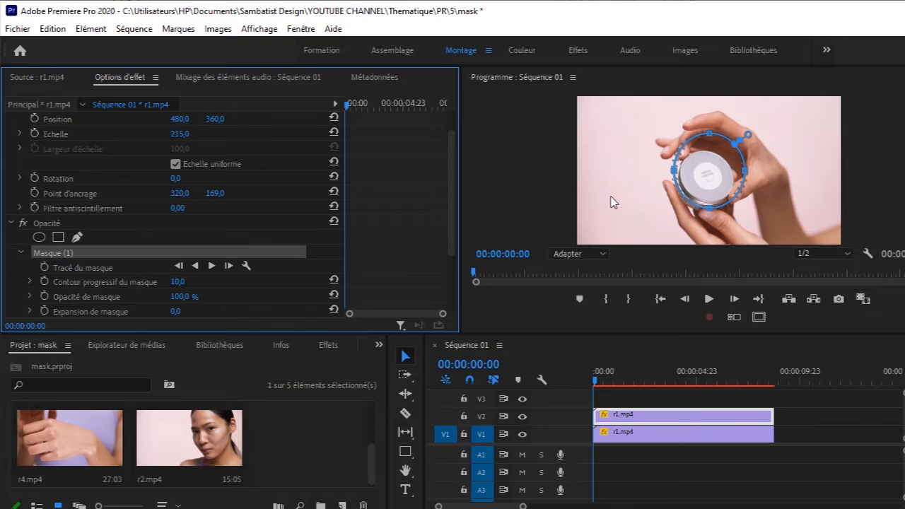
Step: Reshape and move the elliptical mask so it fits the jar's lid on the first frame
click(736, 147)
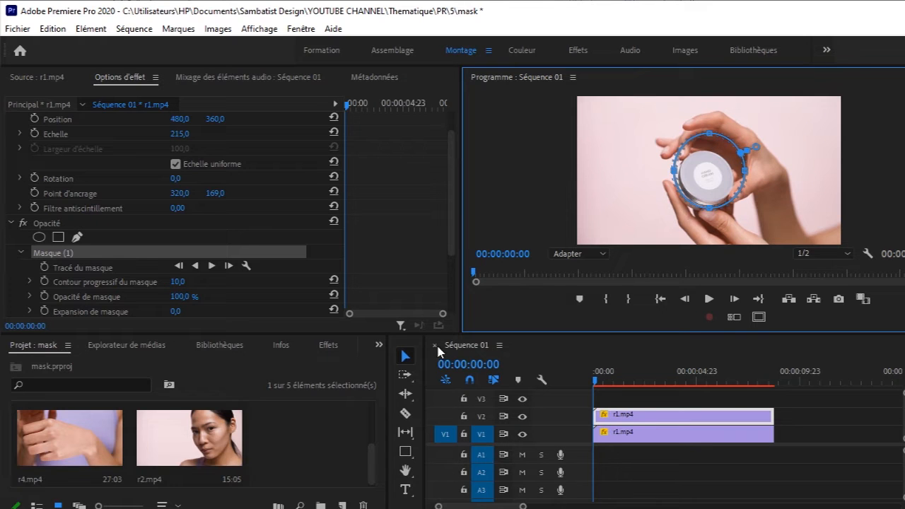
drag(710, 142, 708, 157)
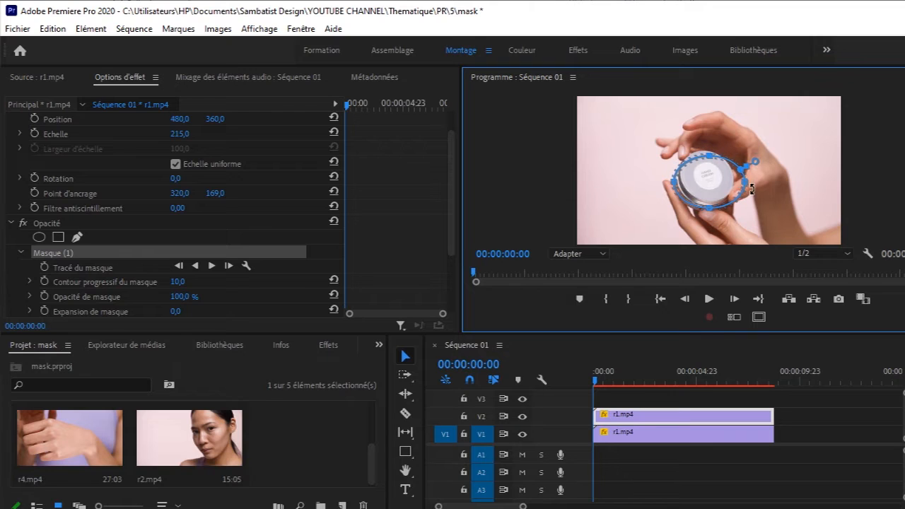
drag(747, 183, 731, 182)
drag(703, 210, 684, 180)
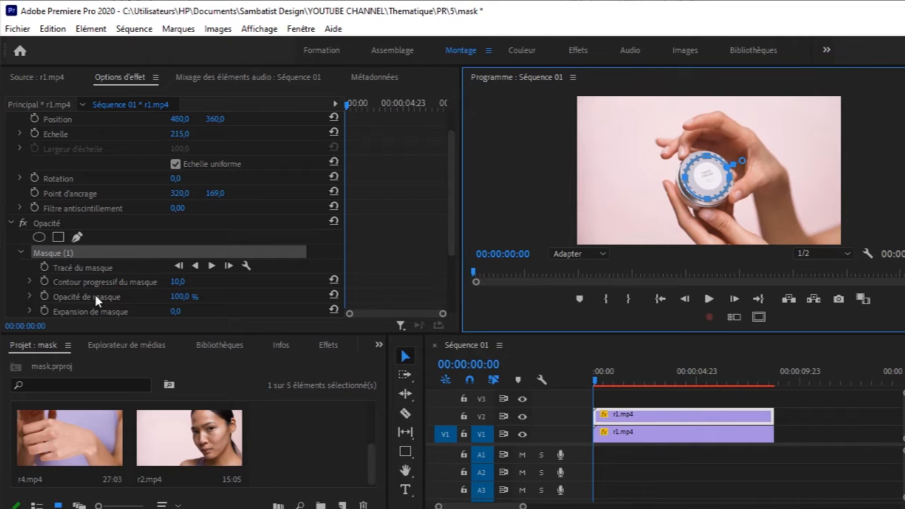
Step: Turn on mask path keyframing at the first frame and realign the mask with the lid at 00:00:00:10
click(45, 268)
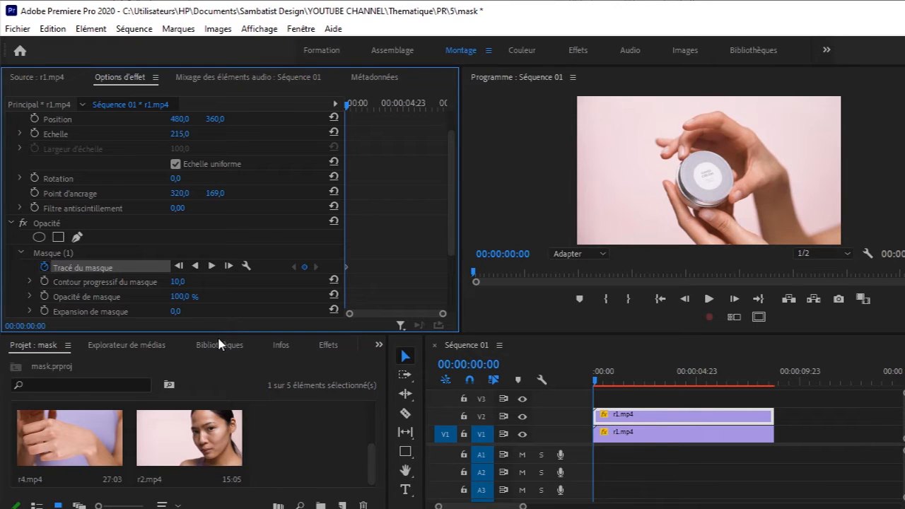
key(shift+Right)
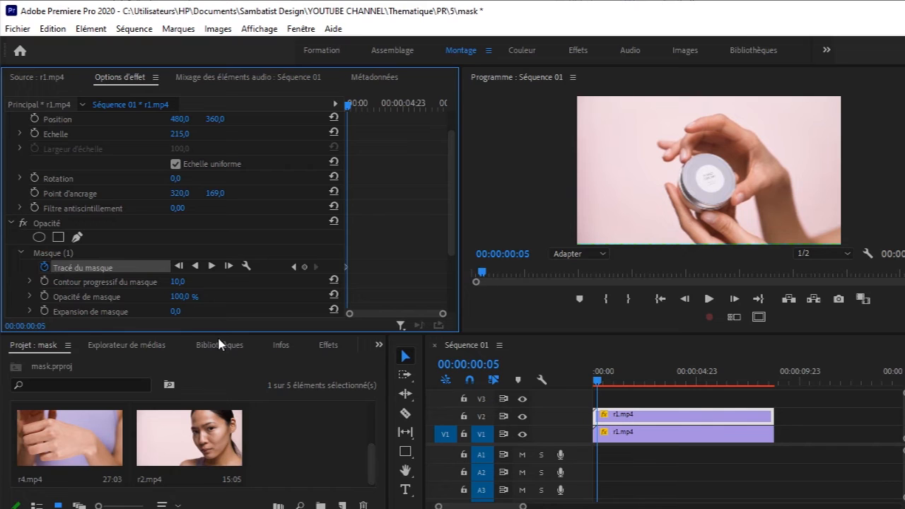
click(85, 255)
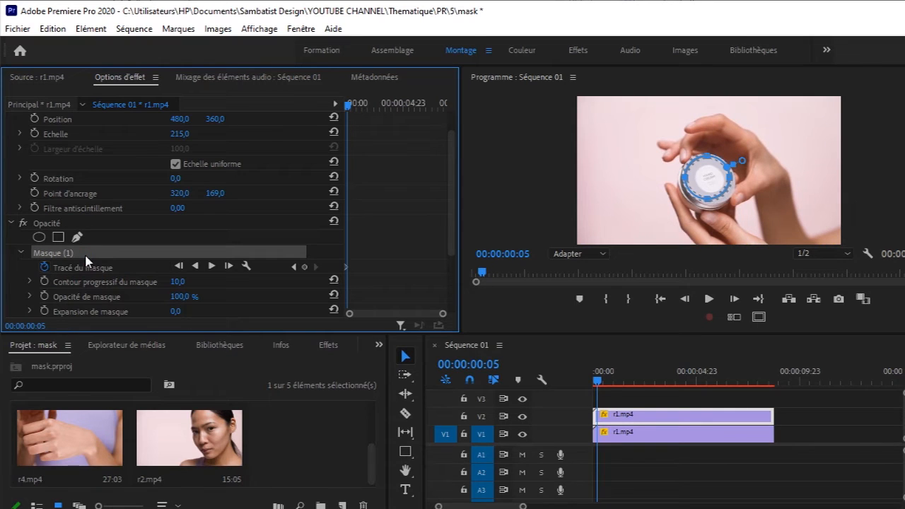
key(shift+Right)
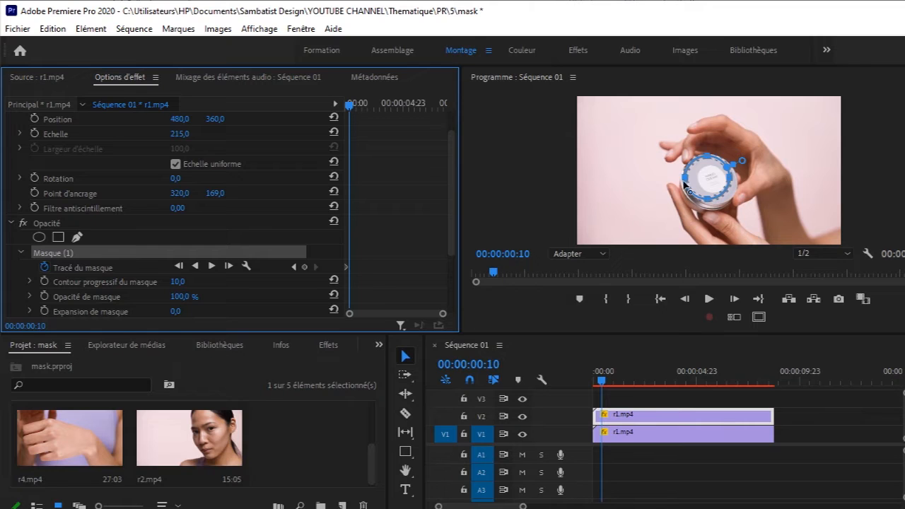
drag(685, 178, 733, 177)
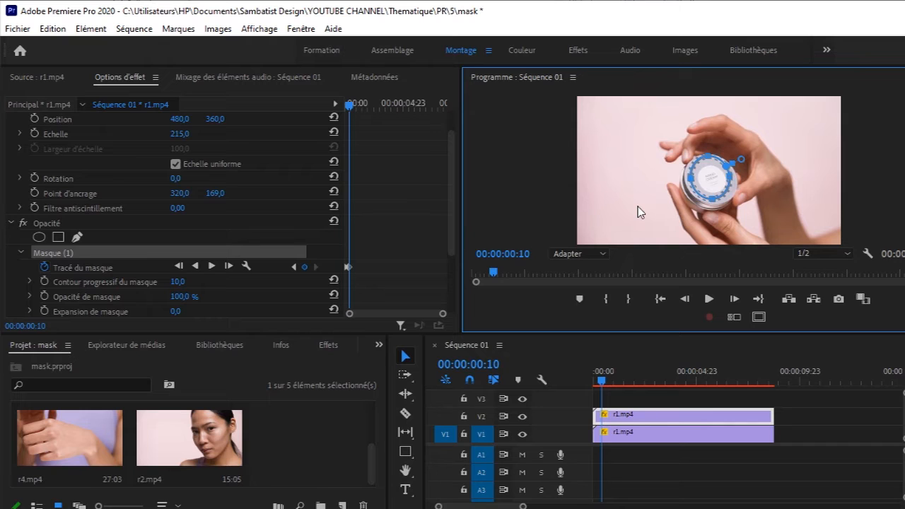
Step: Realign the mask with the lid at 00:00:01:01 to add a path keyframe
key(shift+Right)
key(shift+Right)
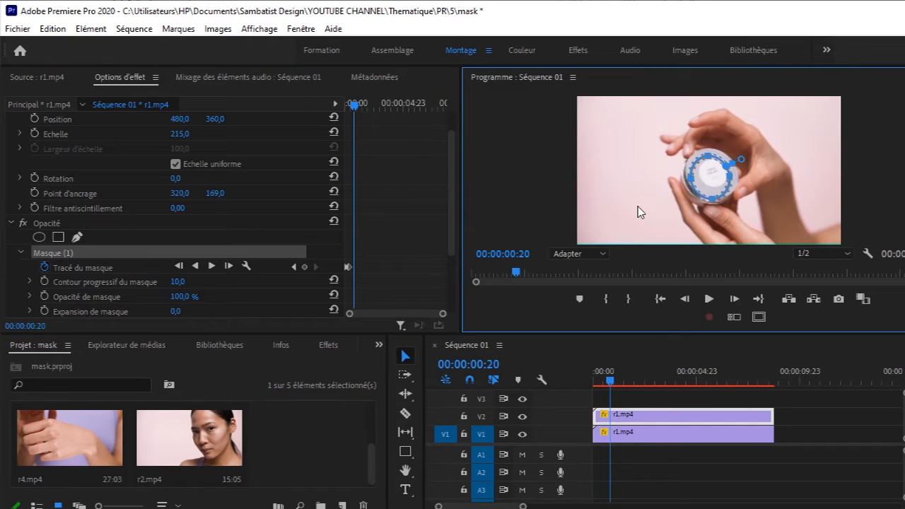
key(shift+Right)
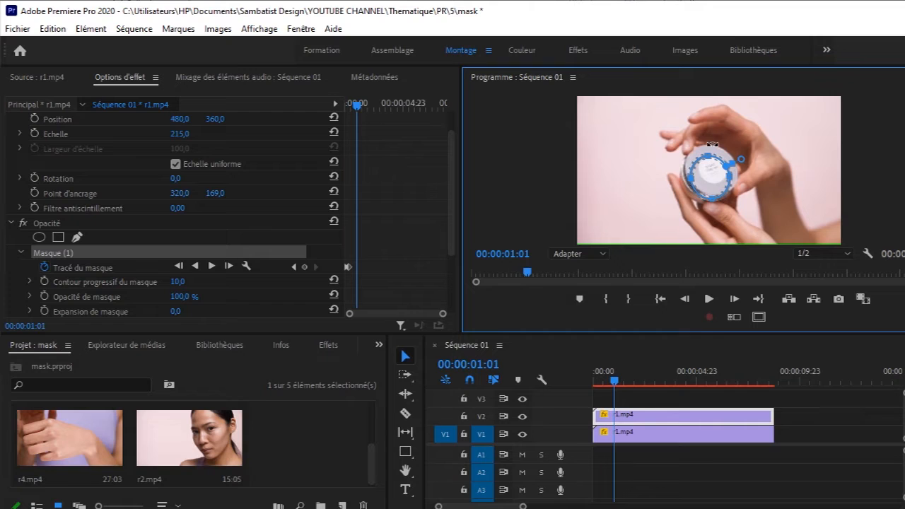
drag(711, 154, 714, 192)
Step: Keep realigning the mask with the moving lid in short intervals up to 00:00:02:07
key(shift+Right)
key(shift+Right)
key(shift+Right)
drag(713, 151, 684, 169)
key(shift+Right)
key(shift+Right)
key(shift+Right)
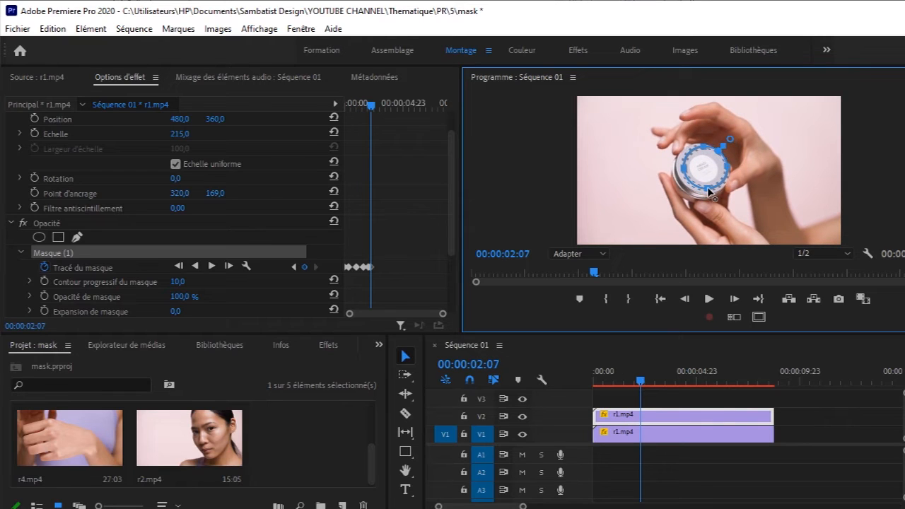
Step: Advance just past 00:00:03:18 and realign the mask with the lid for another path keyframe
key(shift+Right)
key(shift+Right)
key(shift+Right)
key(shift+Right)
key(shift+Right)
key(shift+Right)
key(shift+Right)
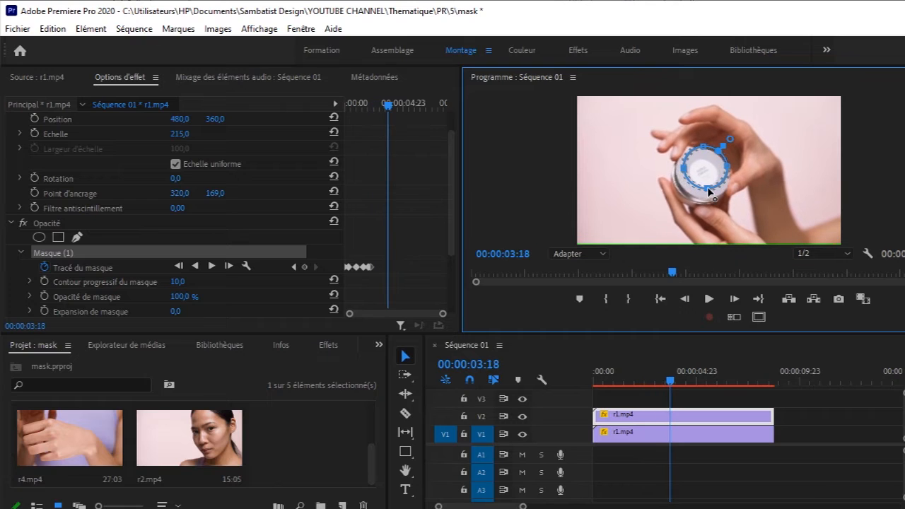
key(shift+Right)
drag(701, 149, 689, 172)
Step: Continue through the clip to 00:00:05:20, realigning the mask with the lid along the way
key(shift+Right)
key(shift+Right)
key(shift+Right)
key(shift+Right)
key(shift+Right)
key(shift+Right)
key(shift+Right)
key(shift+Right)
key(shift+Right)
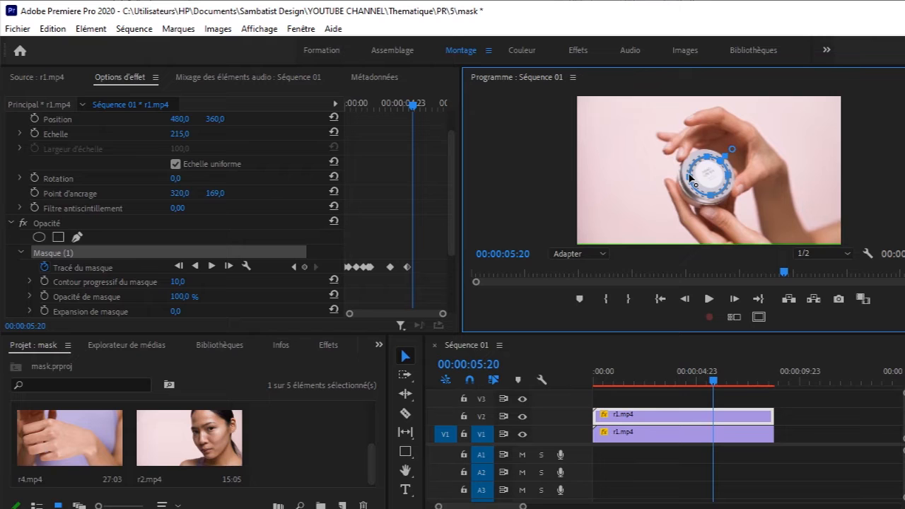
click(406, 415)
click(406, 355)
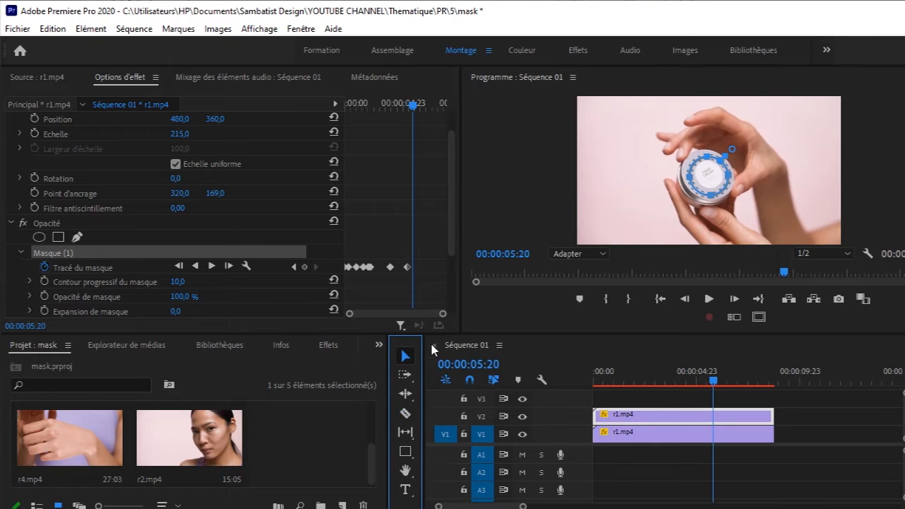
Step: Realign and resize the mask on the lid at 00:00:06:06 to add a path keyframe
scroll(244, 266, up, 1)
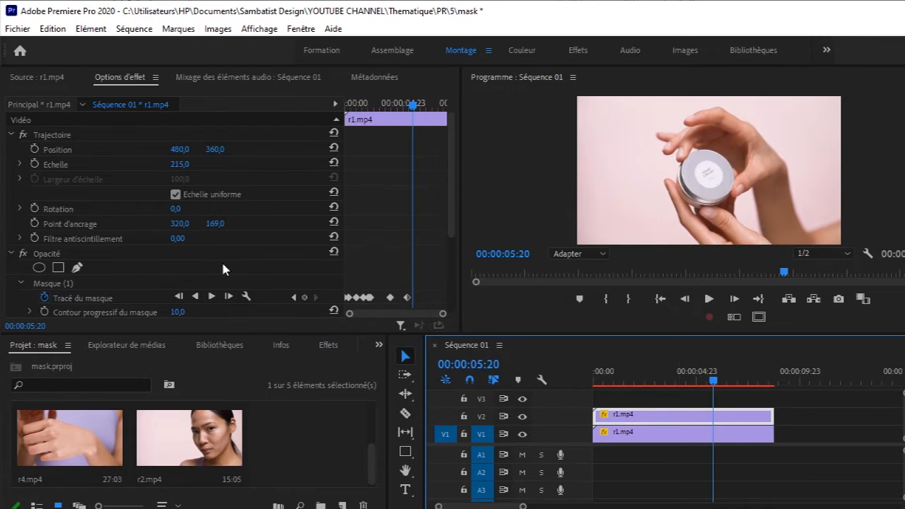
click(115, 299)
key(shift+Right)
key(shift+Right)
drag(725, 155, 728, 160)
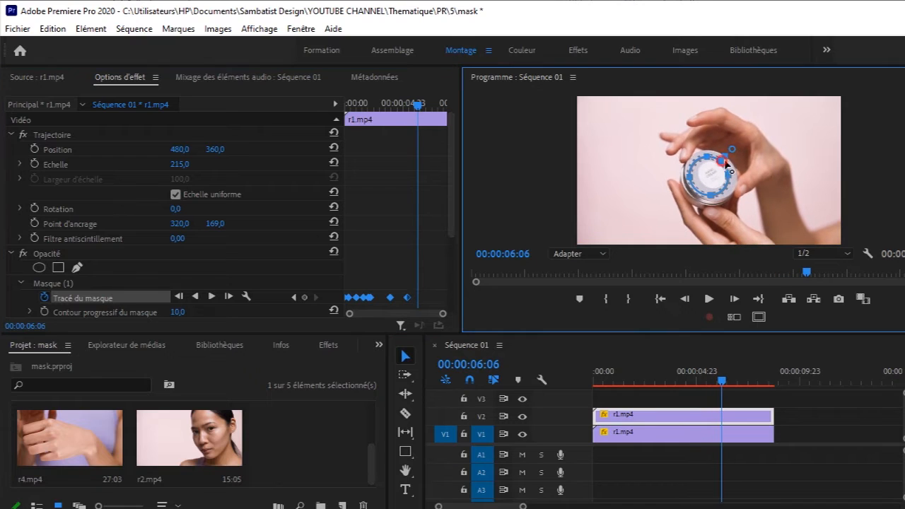
drag(712, 196, 694, 178)
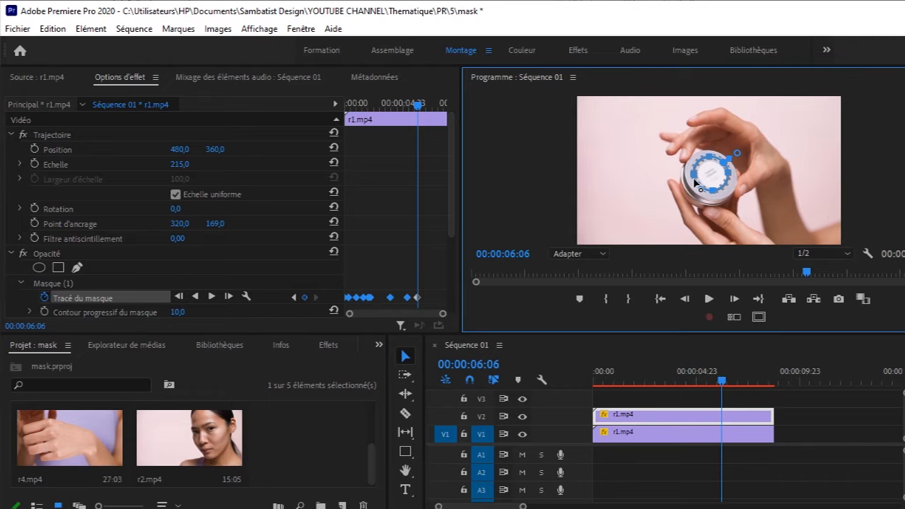
Step: Split both r1.mp4 clips at 00:00:06:06 and delete the remaining parts after the cut
click(406, 413)
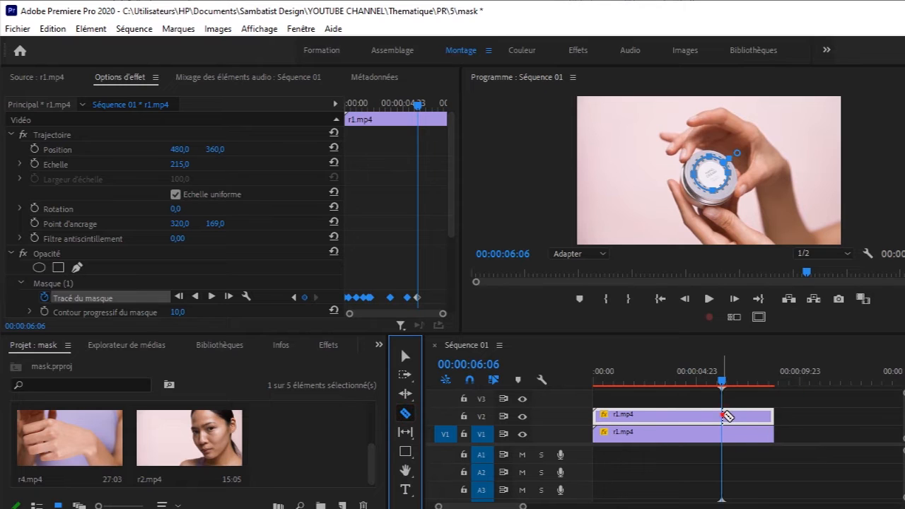
click(723, 418)
click(724, 432)
click(406, 356)
drag(829, 453, 746, 414)
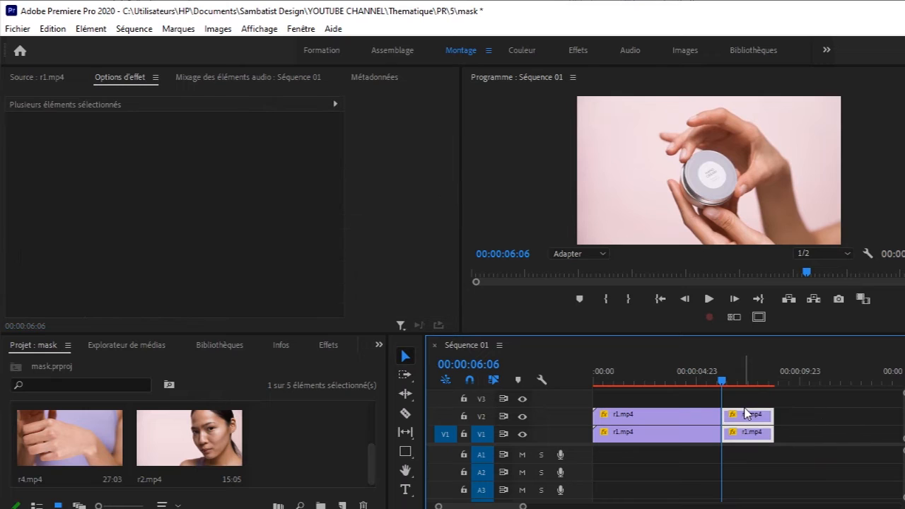
key(Delete)
Step: Search the effects for "flou gauss" and apply the Flou gaussien video effect to the masked clip on V2
drag(727, 388, 657, 383)
click(644, 417)
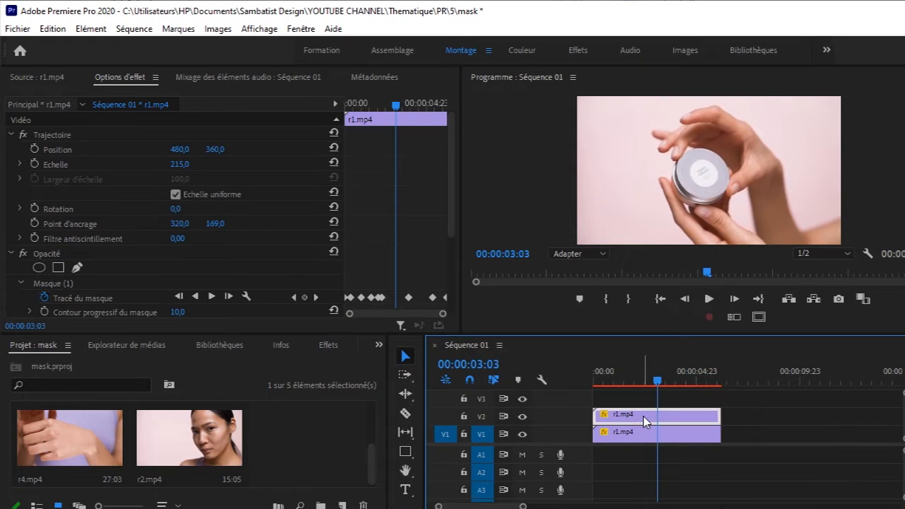
click(379, 347)
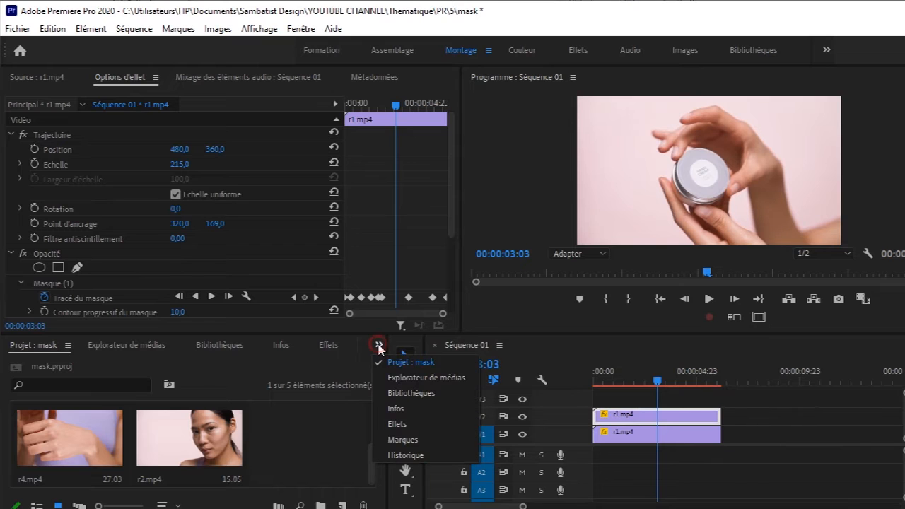
click(89, 283)
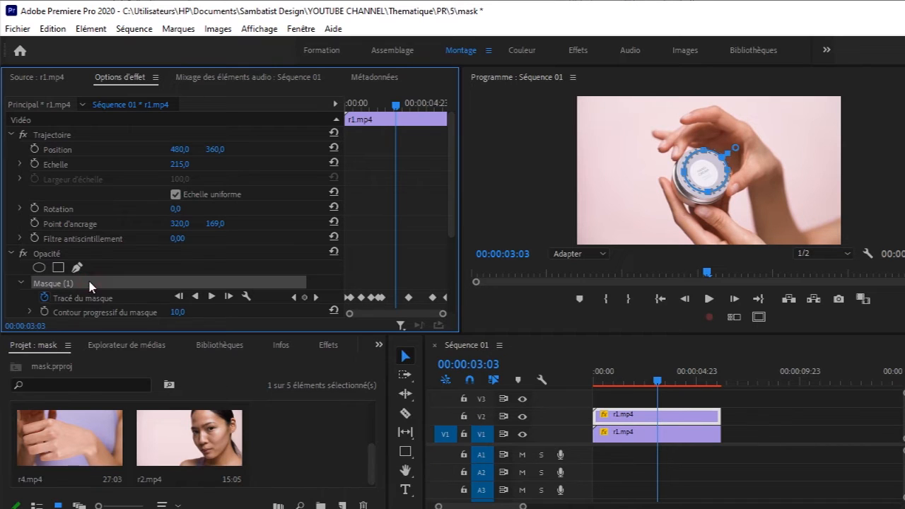
click(330, 347)
click(93, 365)
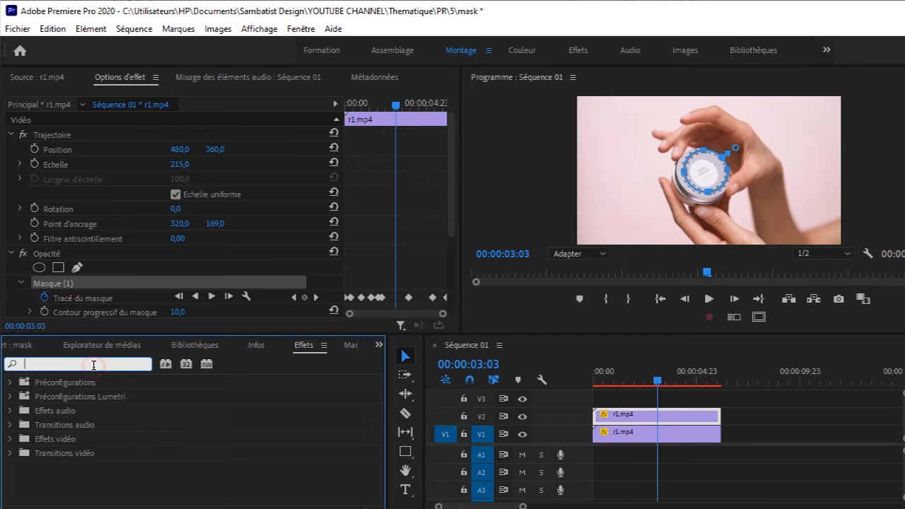
text(flou)
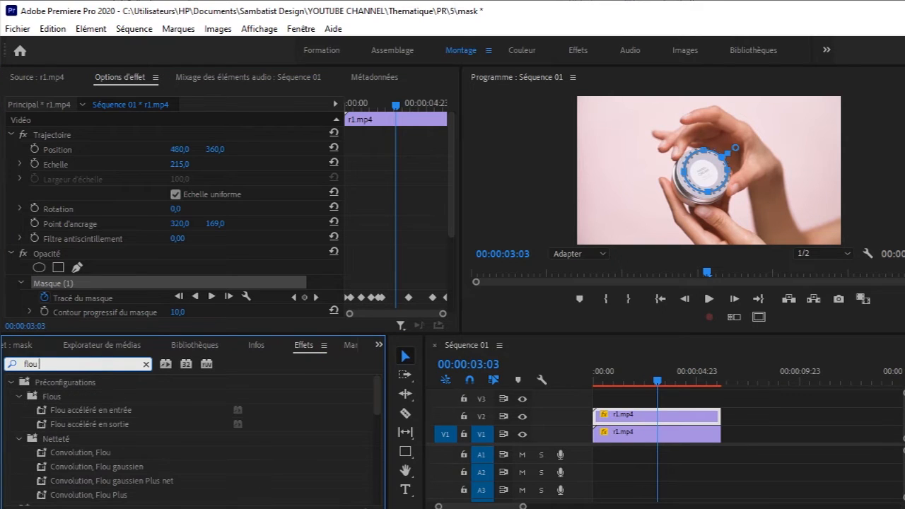
text( gau)
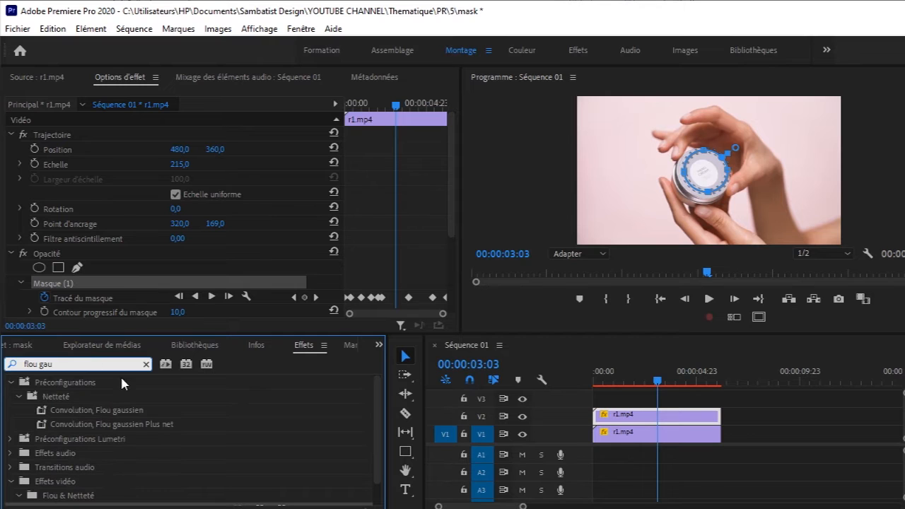
text(ss)
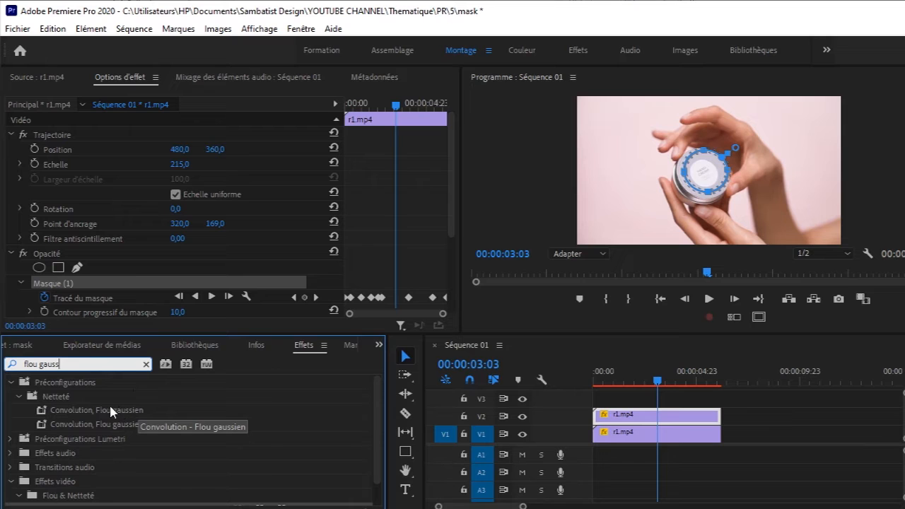
drag(376, 465, 377, 495)
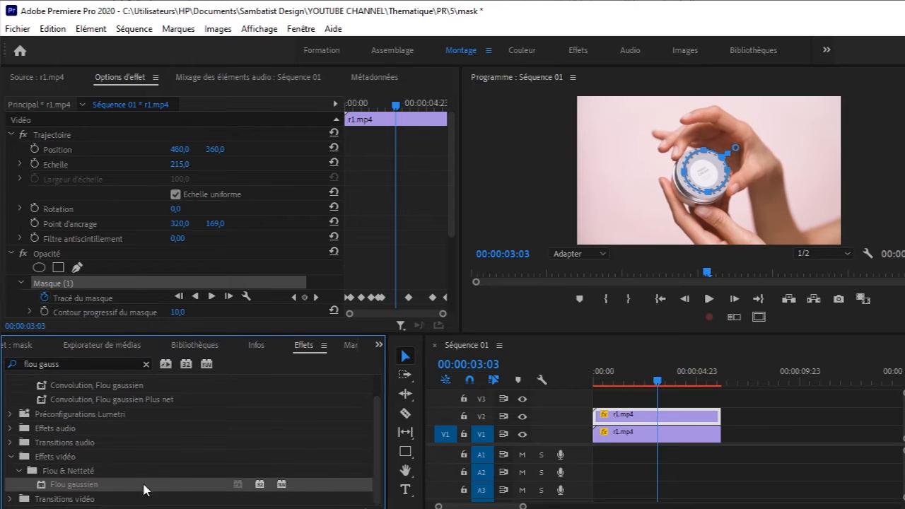
drag(113, 485, 632, 419)
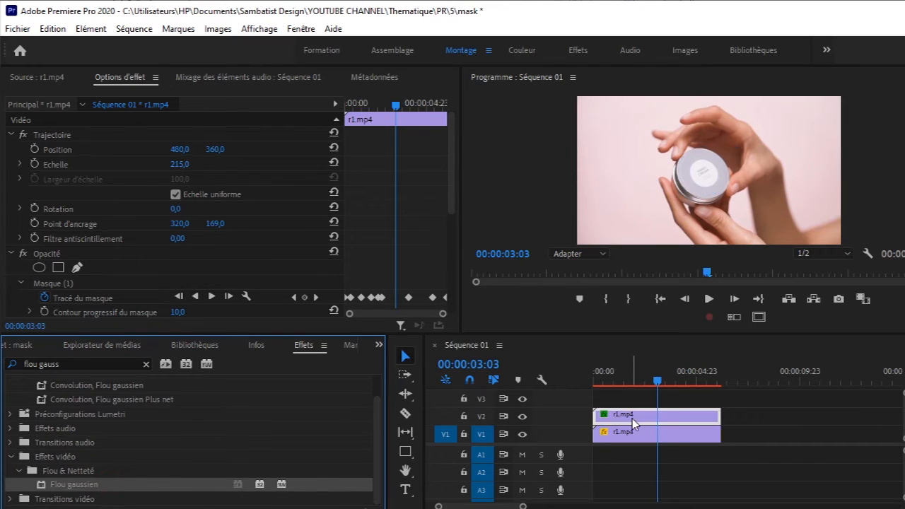
Step: Set the Flou gaussien blur amount on the masked clip to 37
drag(451, 183, 453, 290)
click(176, 250)
text(30)
key(Return)
drag(177, 250, 182, 249)
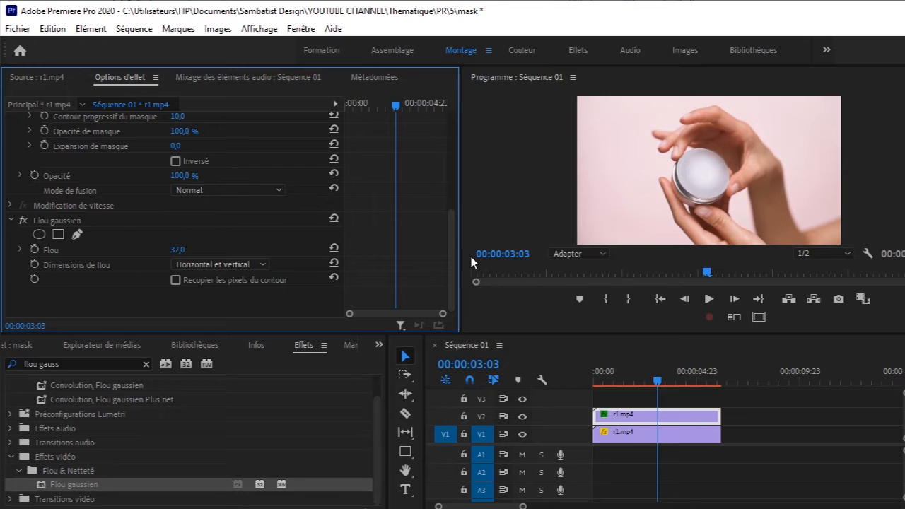
Step: Set the mask's feather (Contour progressif du masque) to 7
scroll(455, 243, up, 3)
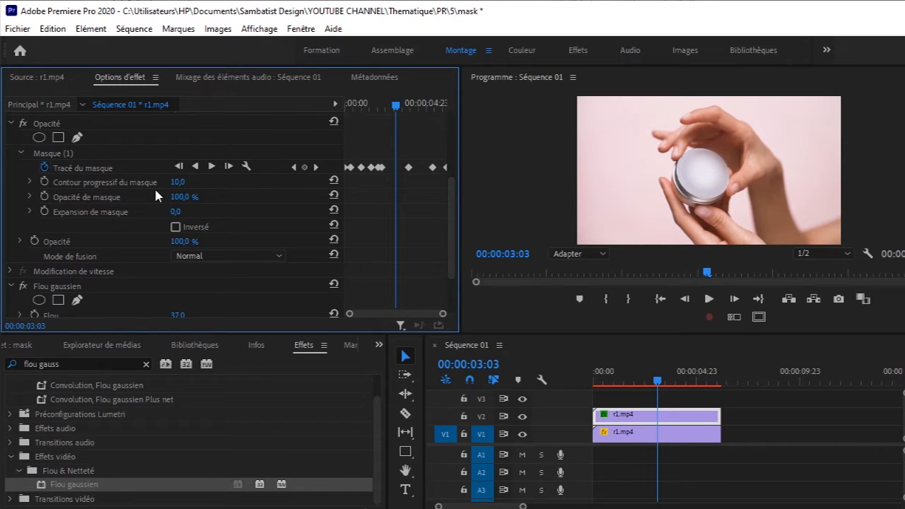
click(139, 183)
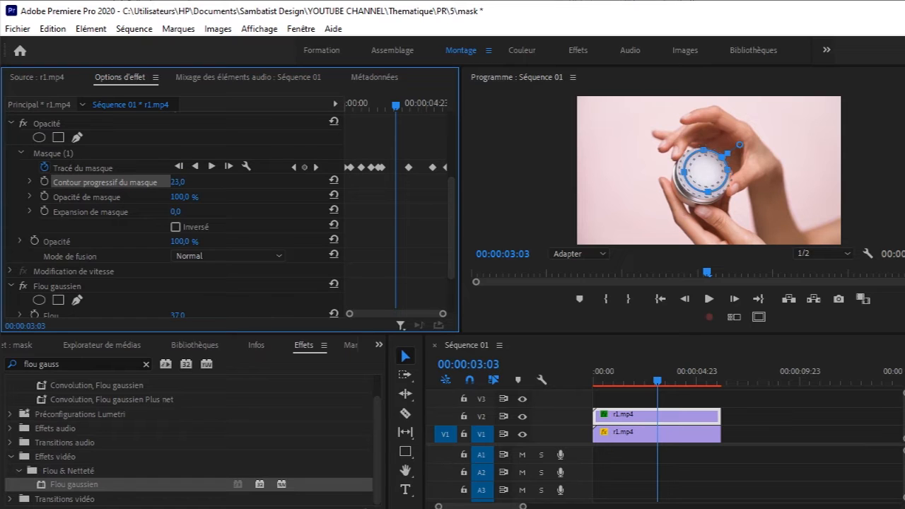
drag(178, 182, 164, 182)
Step: Scrub and play back the sequence to check that the blur follows the lid
drag(654, 384, 678, 383)
key(space)
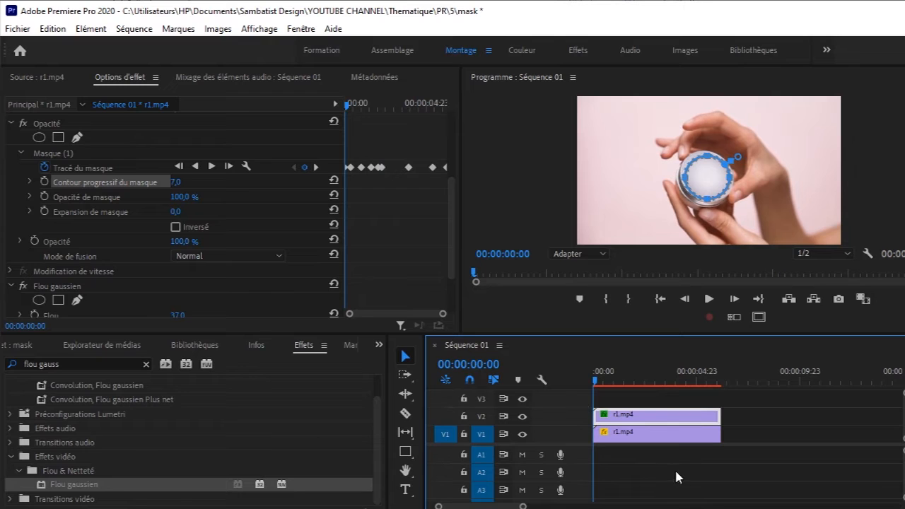
Step: Deselect the clip and play the sequence from its start to review the finished lid blur
click(654, 472)
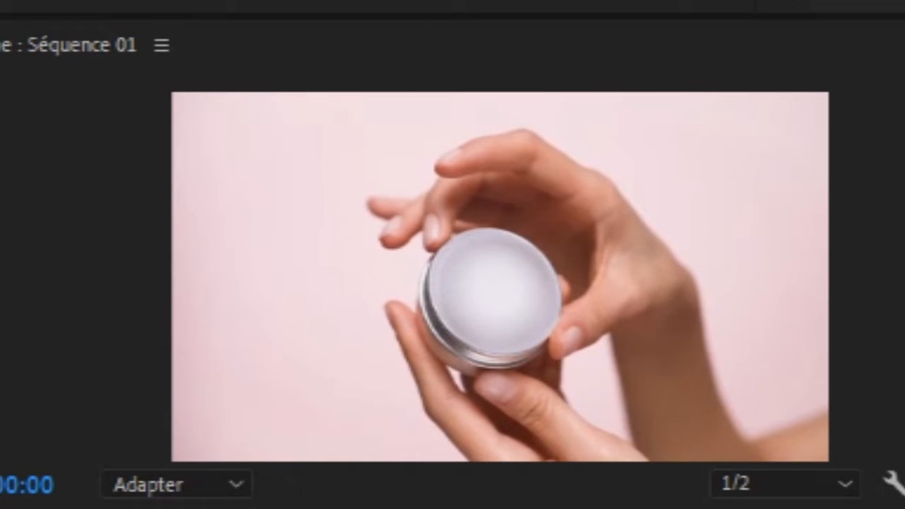
key(space)
key(space)
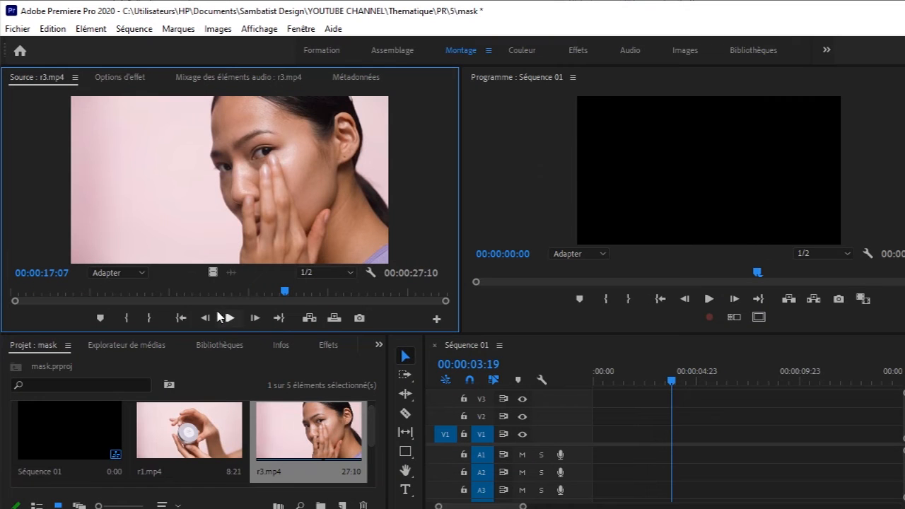
Step: Place only the video of r3.mp4 on V1, keeping the existing sequence settings, and set its scale (Echelle) to 219
drag(211, 272, 583, 432)
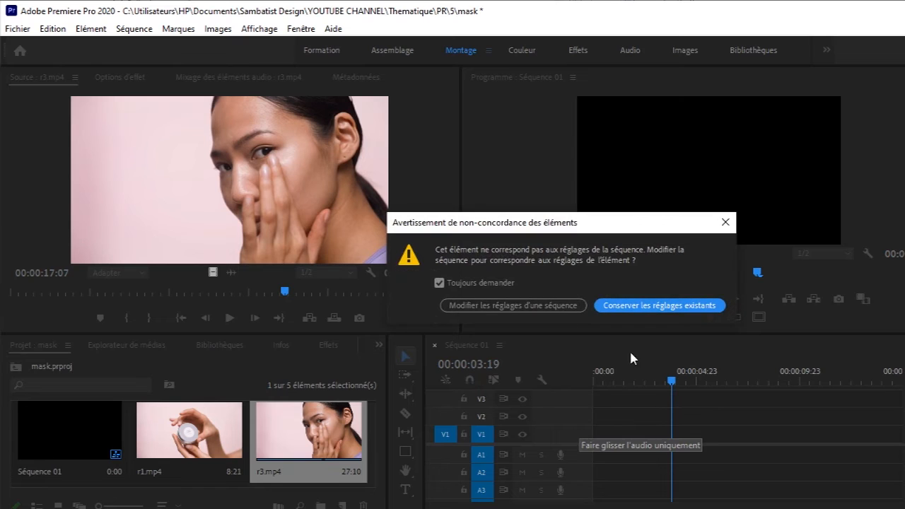
click(667, 308)
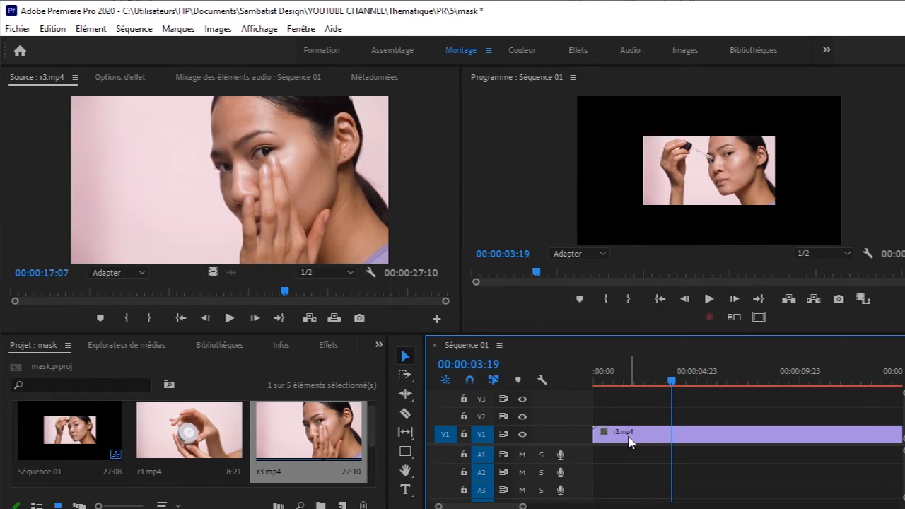
click(630, 438)
click(134, 78)
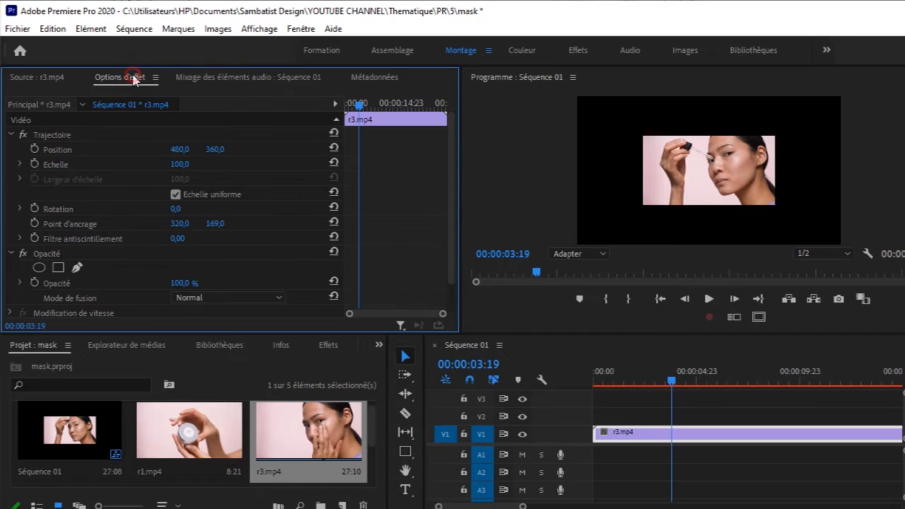
drag(180, 165, 266, 165)
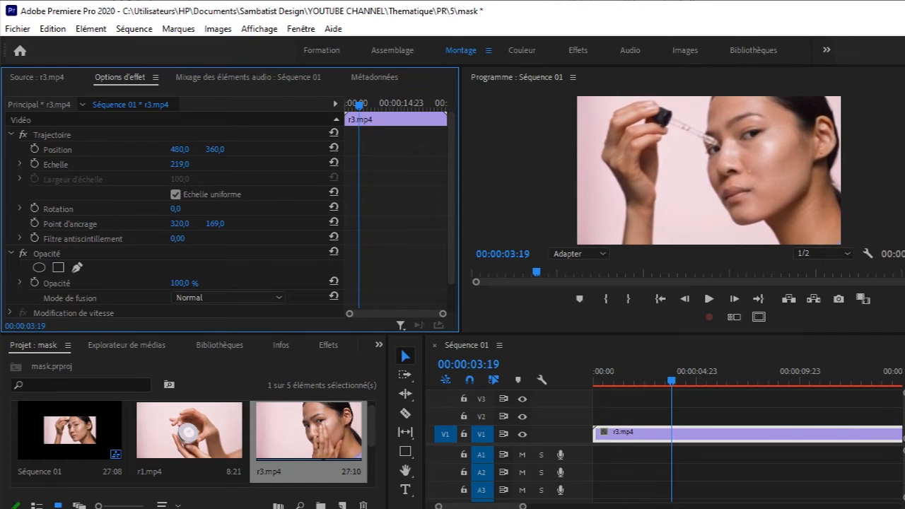
Step: Place only the video of r4.mp4 on V2 above r3.mp4 and set its scale (Echelle) to 218
drag(371, 431, 372, 467)
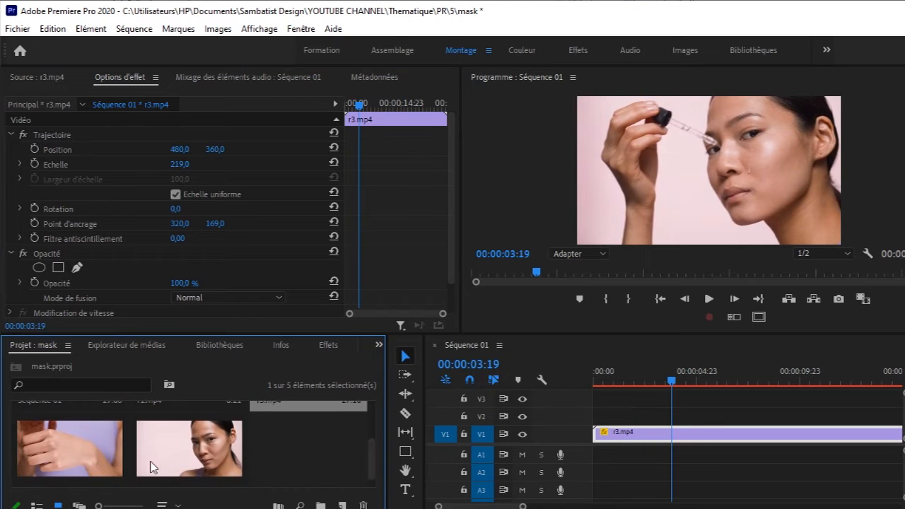
double_click(104, 454)
drag(212, 272, 605, 433)
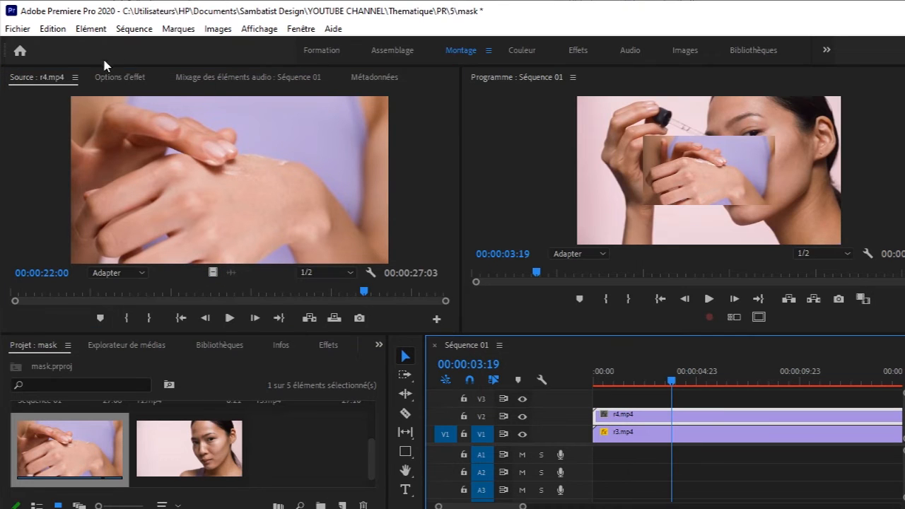
click(116, 79)
drag(176, 164, 260, 165)
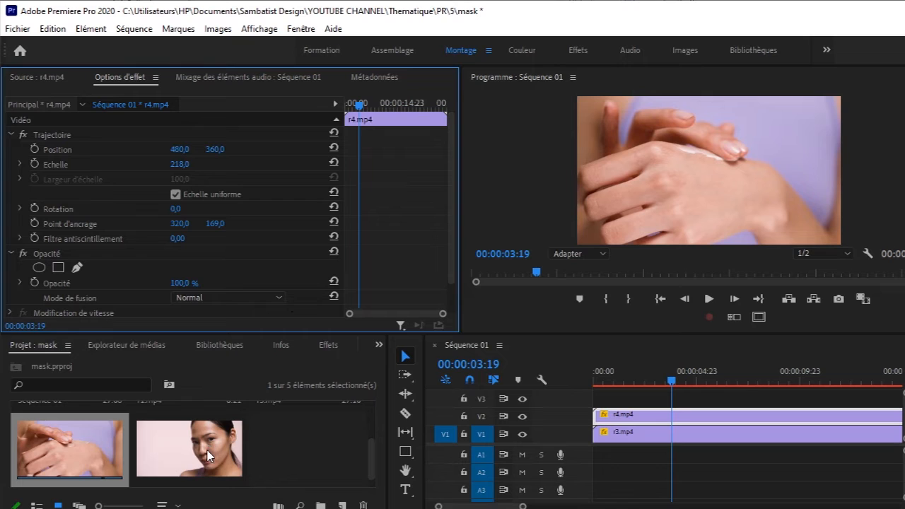
Step: Place only the video of r2.mp4 on V3 above the other clips and set its scale (Echelle) to 218
double_click(209, 457)
drag(212, 273, 629, 406)
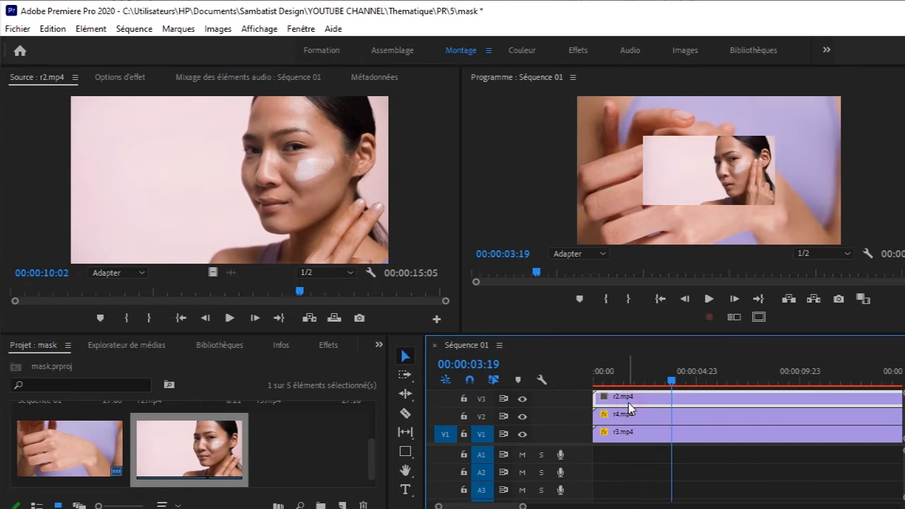
click(116, 75)
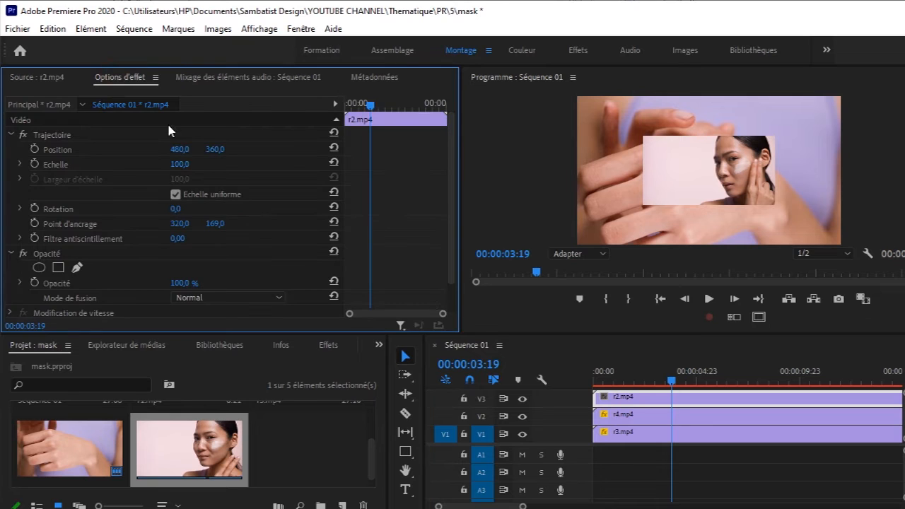
drag(180, 166, 190, 164)
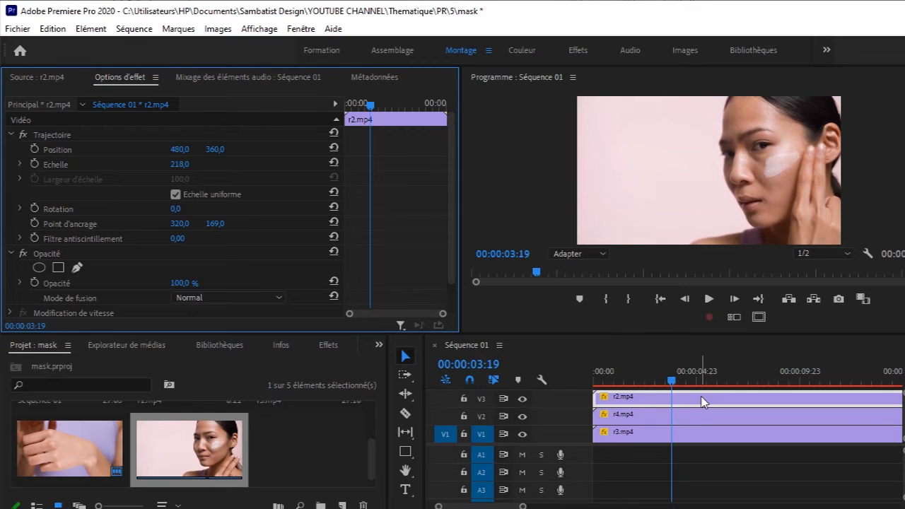
Step: Split the three stacked clips at 00:00:09:23 and delete the parts after the cut
drag(672, 377, 800, 385)
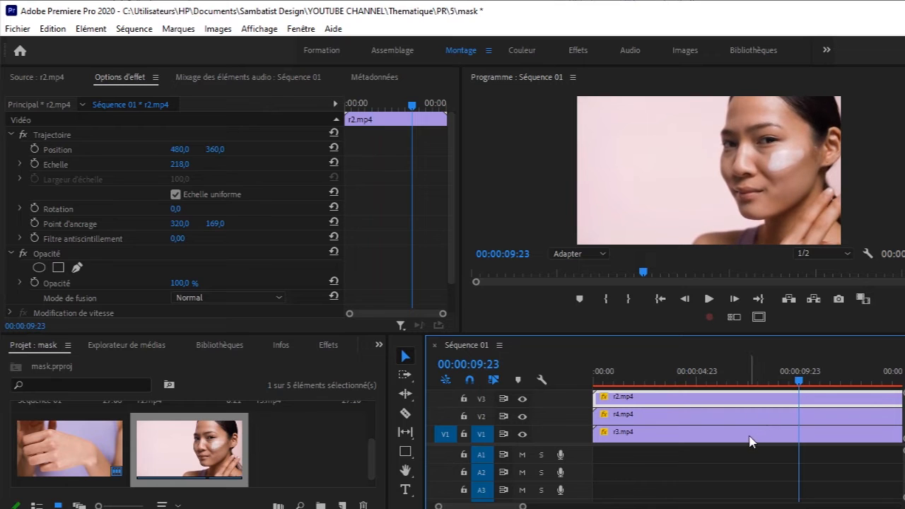
click(406, 414)
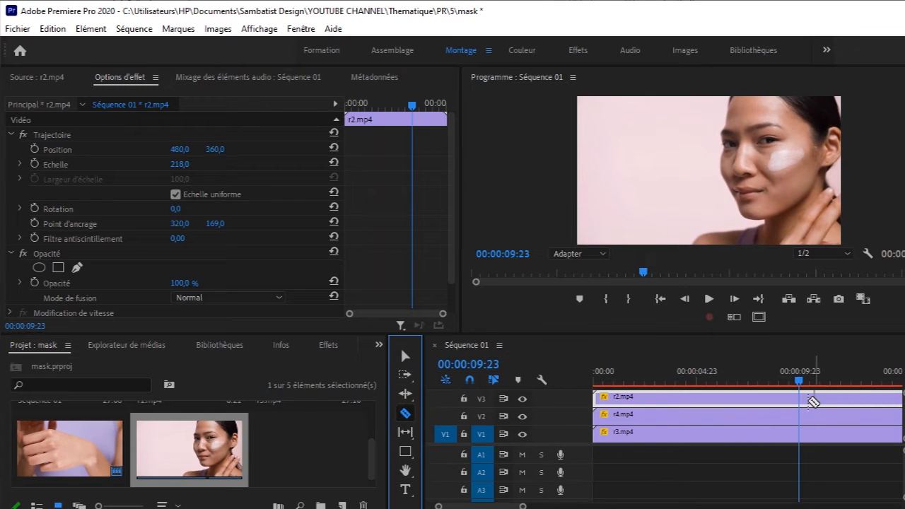
click(800, 398)
click(800, 415)
click(801, 432)
click(406, 356)
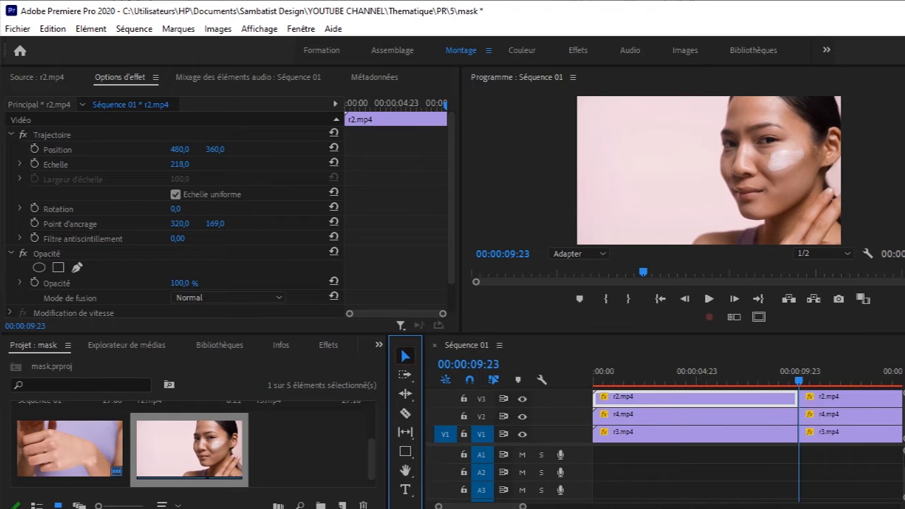
drag(880, 460, 843, 391)
key(Delete)
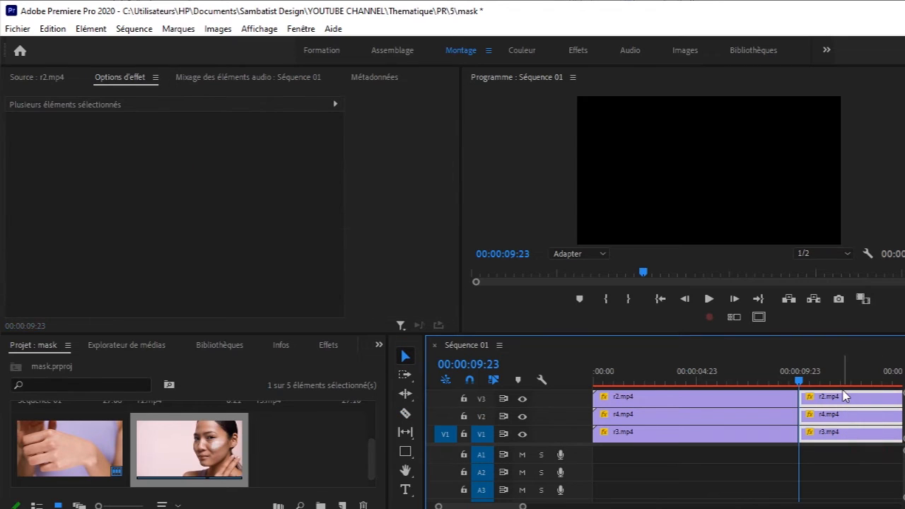
Step: With the r2.mp4 clip on V3 selected, set the program preview zoom to 25 % and return the playhead to 00:00:00:00
click(714, 399)
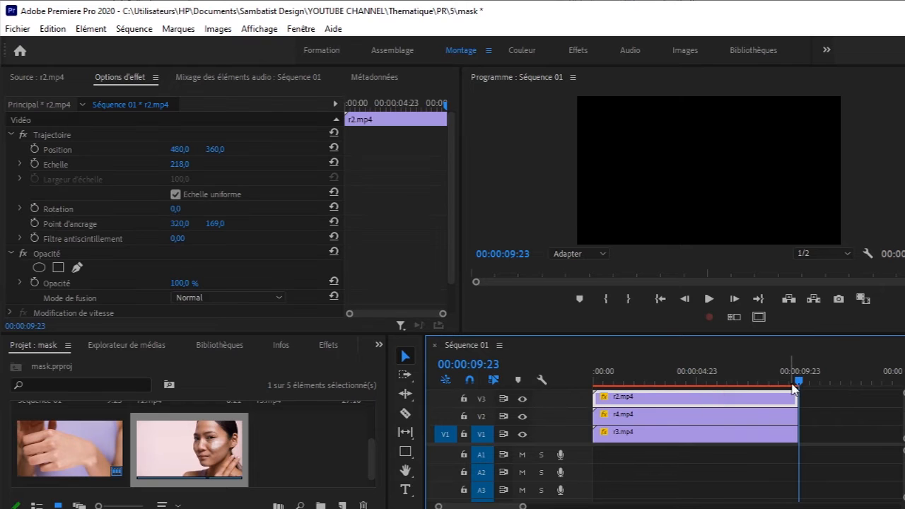
click(635, 382)
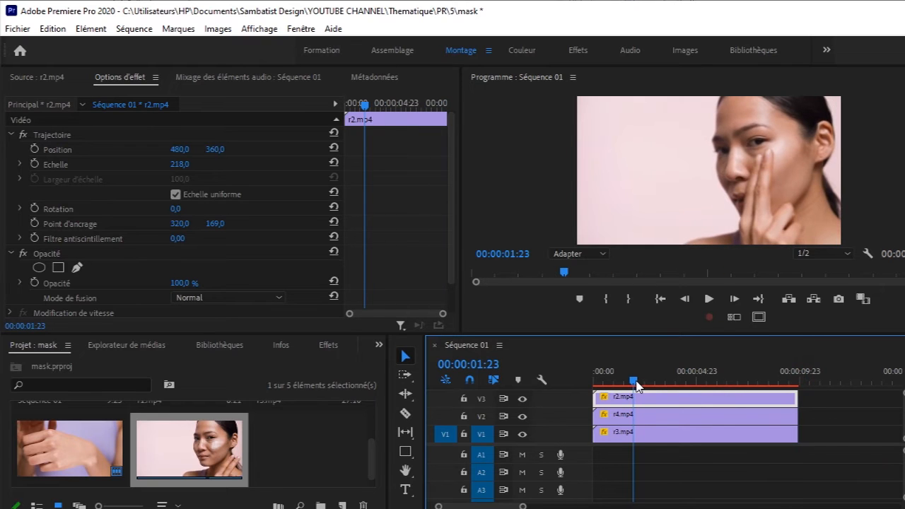
click(600, 256)
click(574, 302)
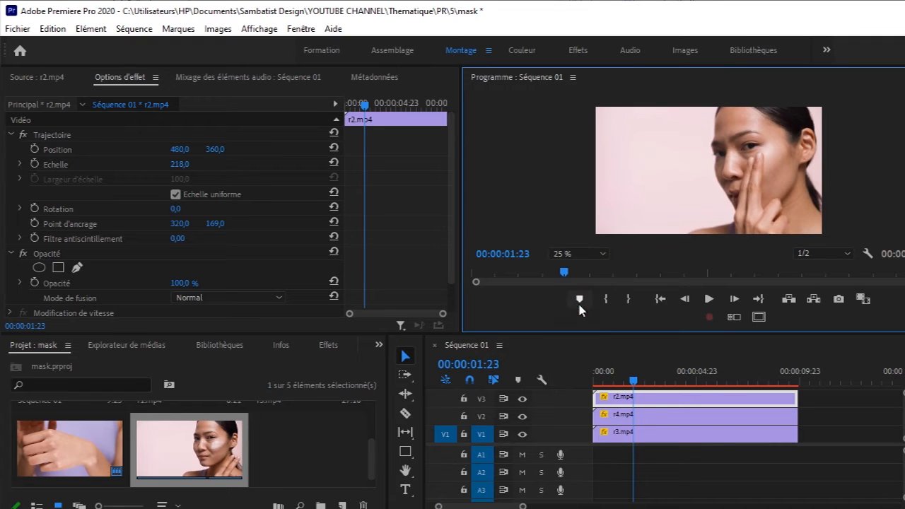
drag(634, 385, 595, 385)
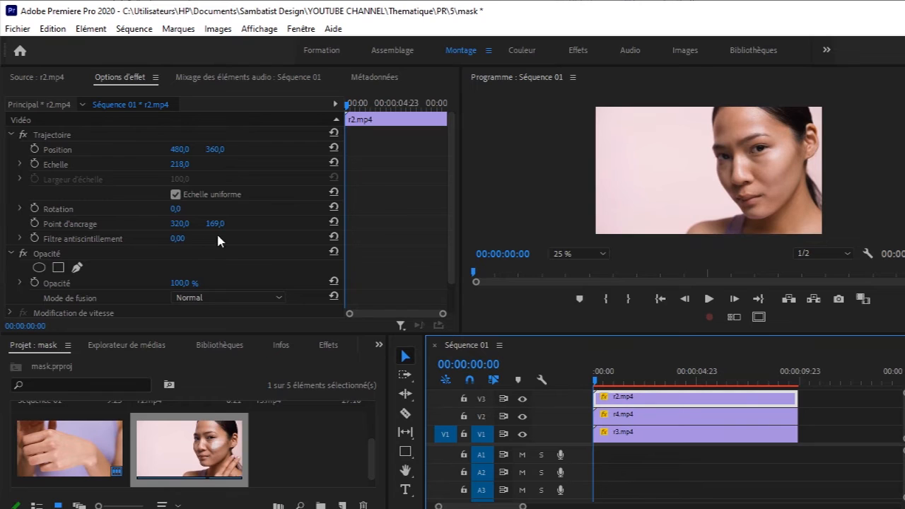
Step: Draw a closed four-point pen opacity mask on the r2.mp4 clip, just outside the whole frame
click(77, 267)
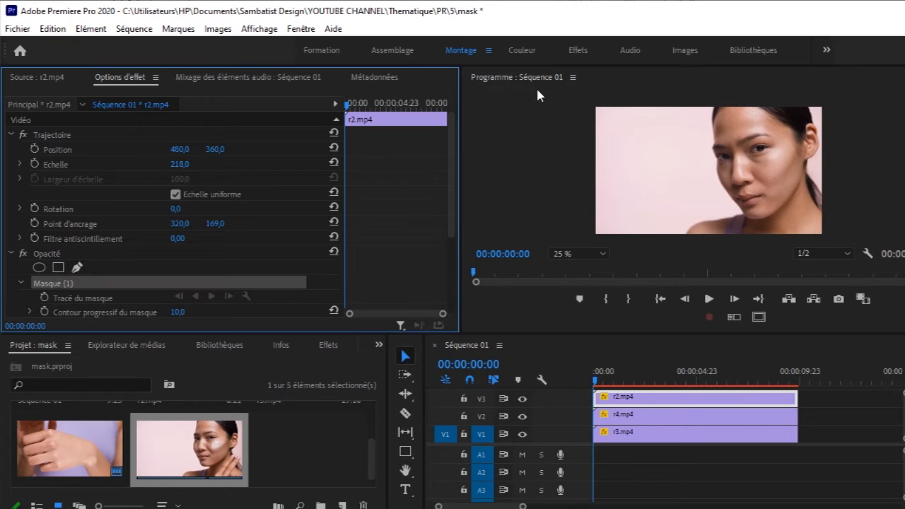
click(584, 100)
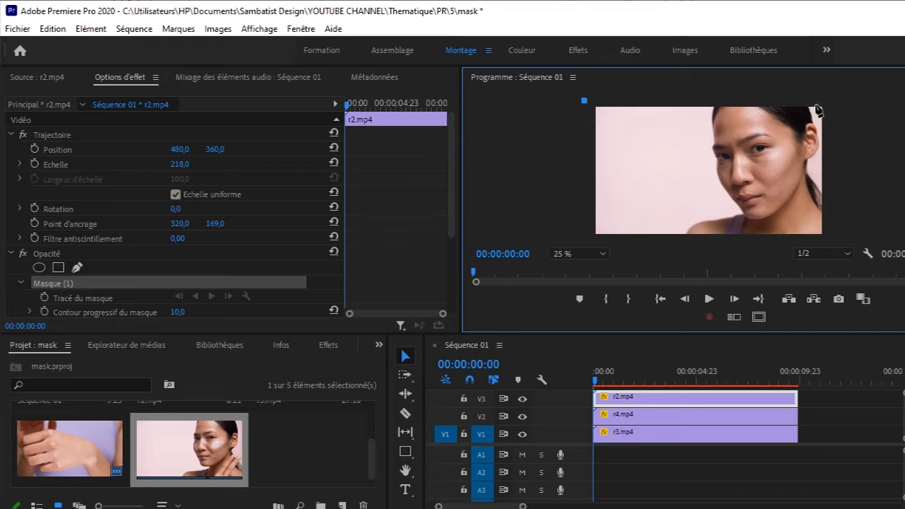
click(839, 104)
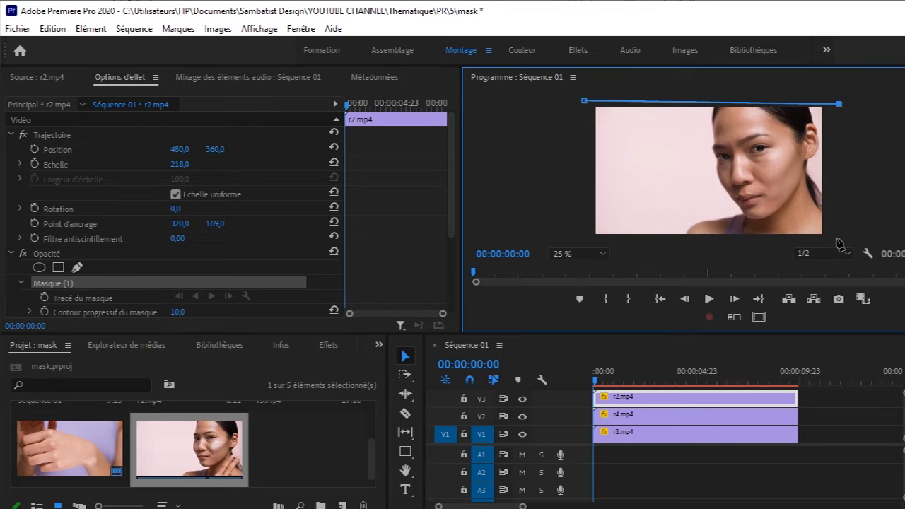
click(837, 241)
click(582, 240)
click(585, 102)
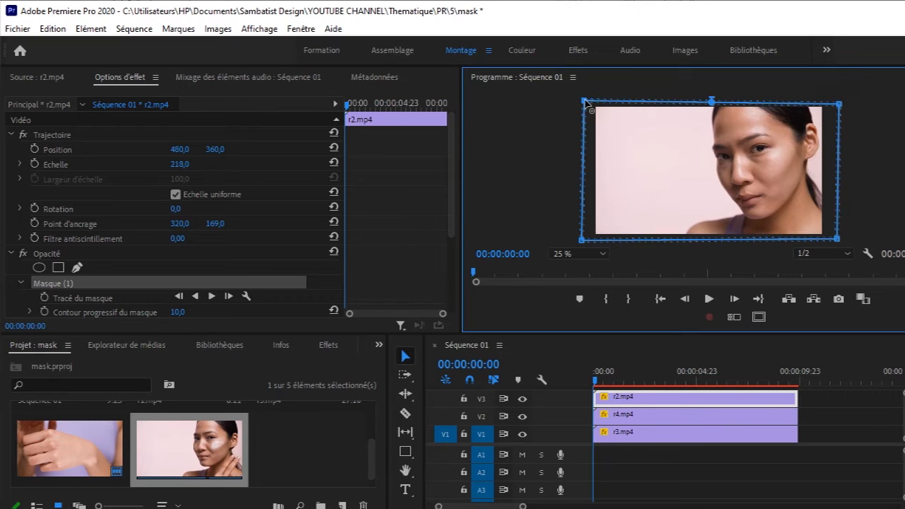
Step: Enable keyframing of the mask path (Tracé du masque) at 00:00:00:00, leaving the mask non-inverted
drag(452, 217, 453, 265)
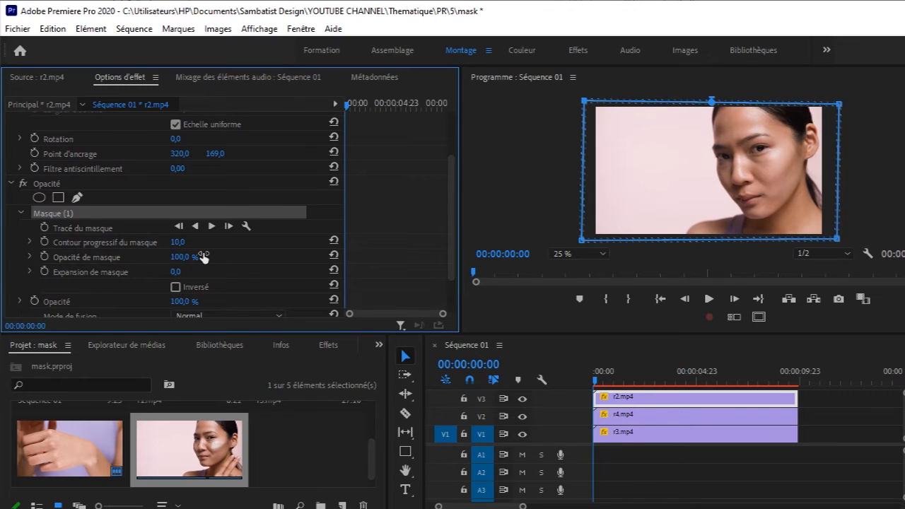
click(176, 288)
click(44, 228)
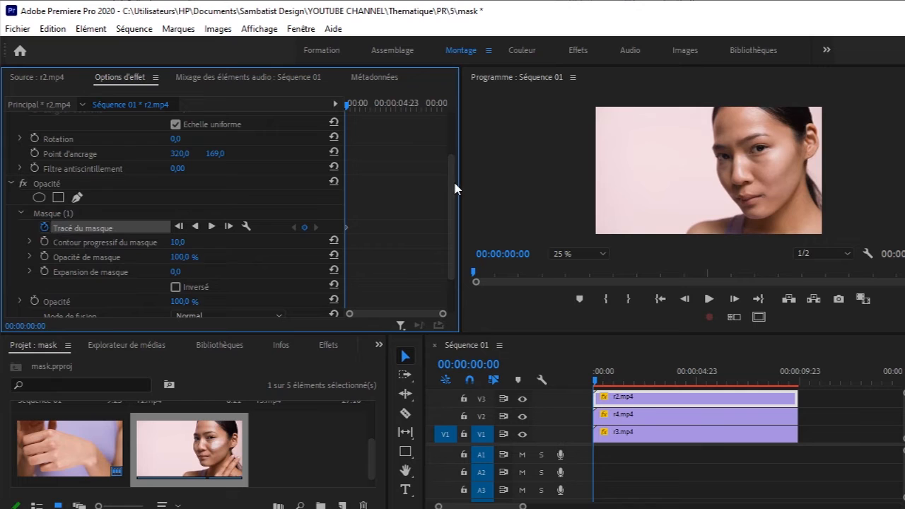
Step: At 00:00:00:15, pull the mask's upper-right point down near the frame's lower-right corner so its edge cuts diagonally across the image
key(space)
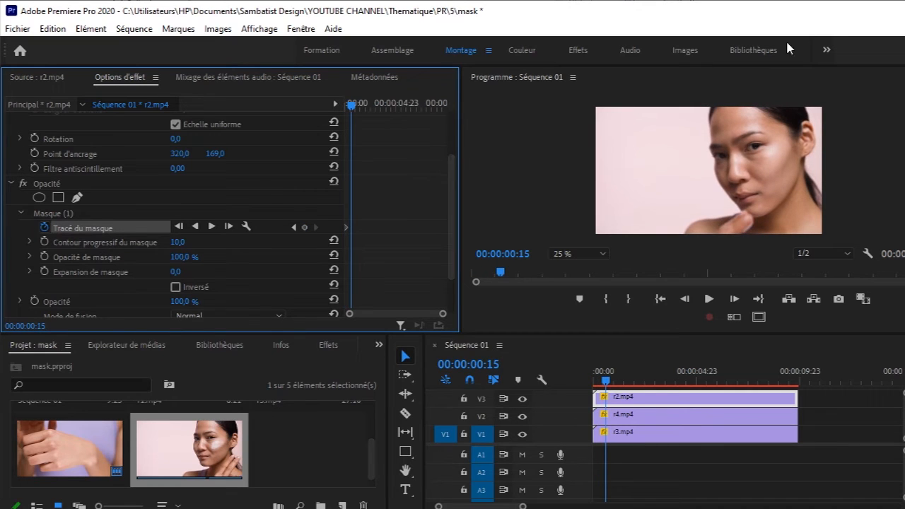
click(104, 215)
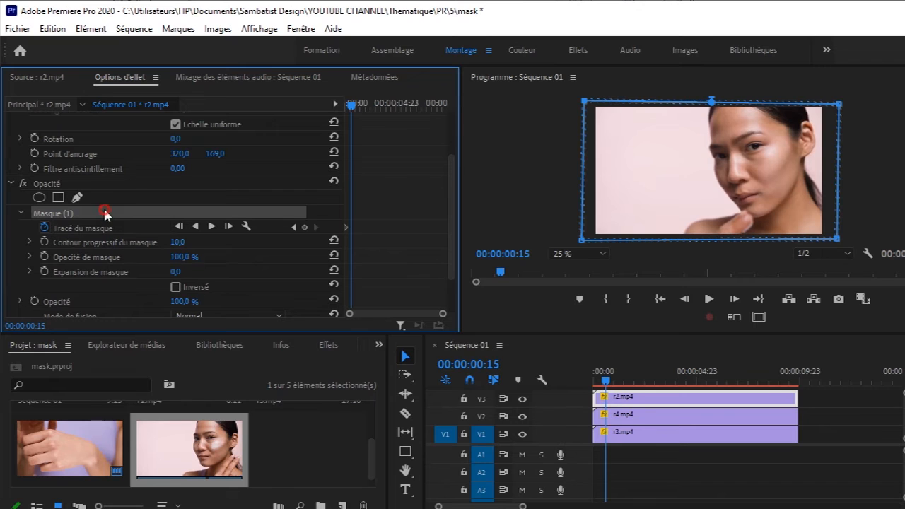
drag(841, 105, 781, 225)
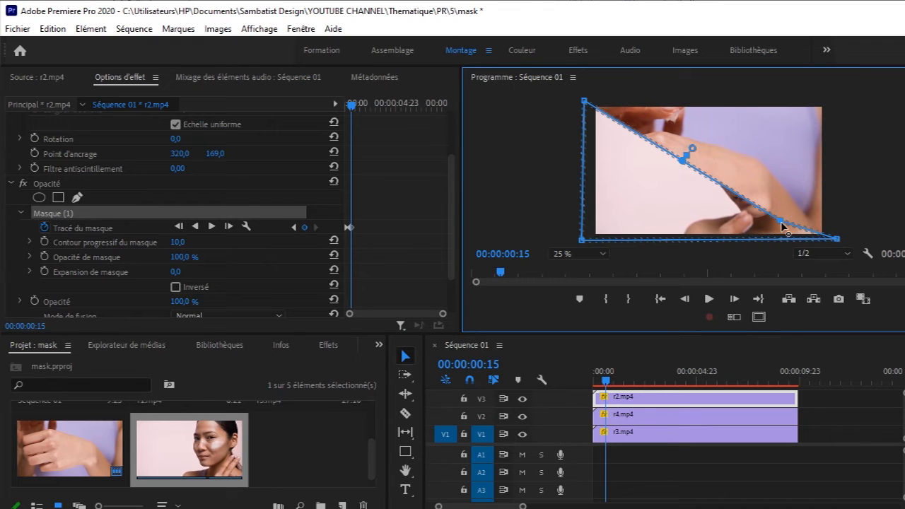
Step: At 00:00:01:06, move the mask's remaining upper points below the frame so the r2.mp4 clip is fully masked out
key(space)
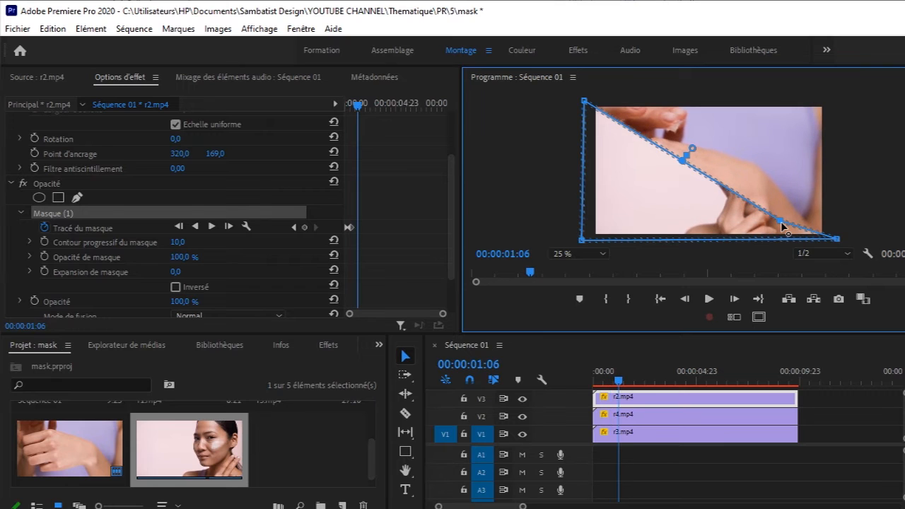
click(683, 162)
drag(584, 103, 587, 250)
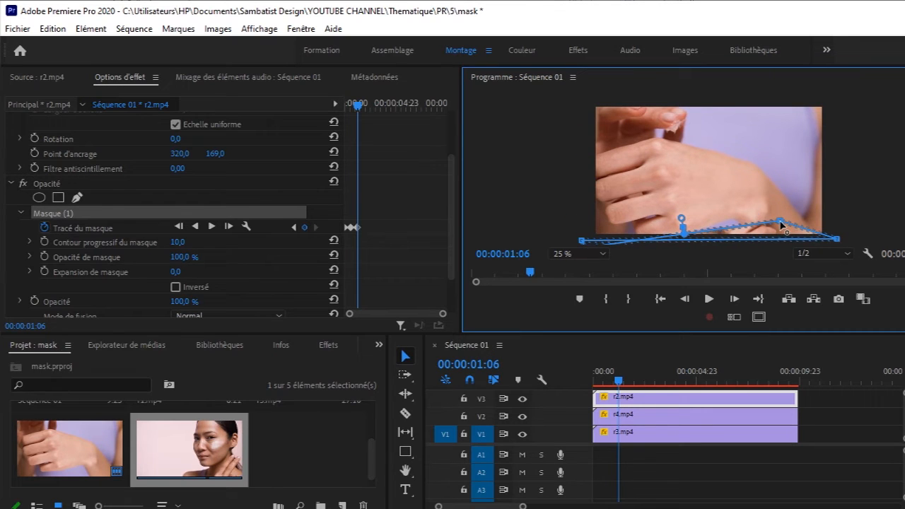
drag(782, 225, 783, 246)
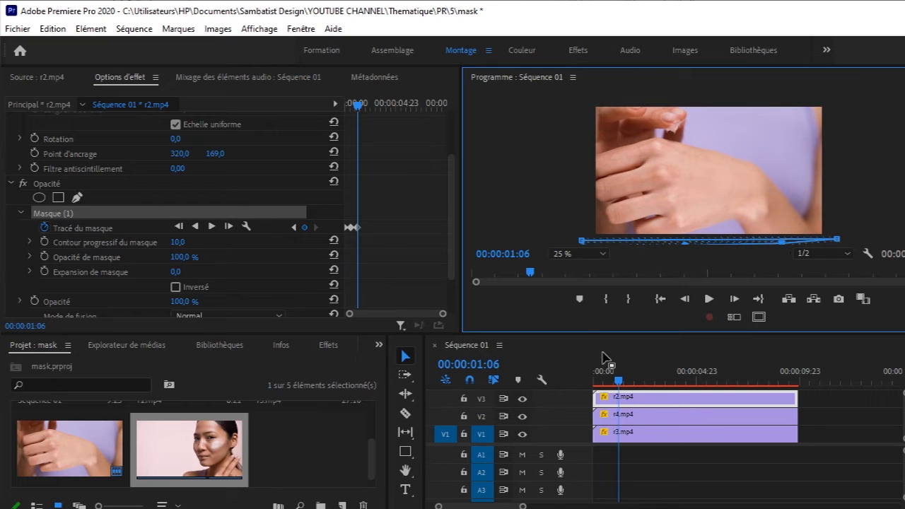
Step: Check the diagonal mask edge at 00:00:00:16 and set the mask's feather (Contour progressif du masque) to 25
drag(362, 108, 352, 105)
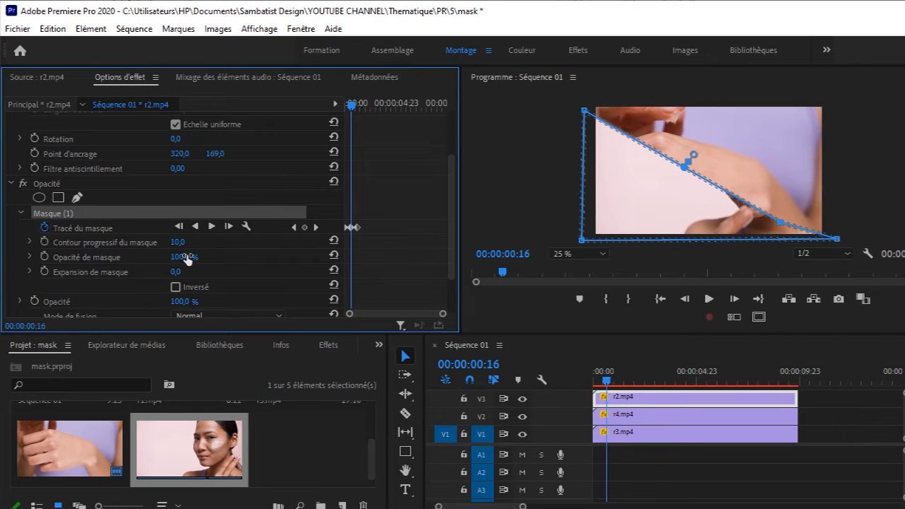
mouse_move(177, 243)
mouse_down()
mouse_move(168, 242)
mouse_move(188, 242)
mouse_move(177, 242)
mouse_up()
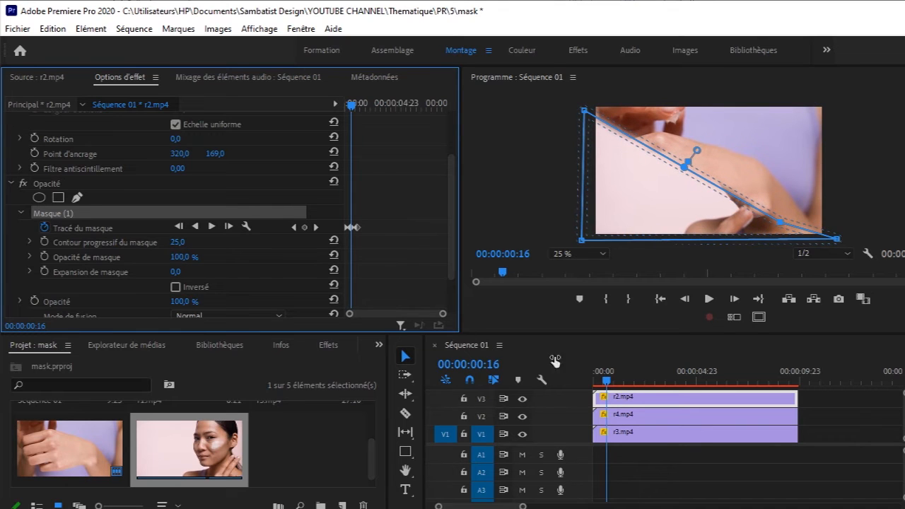
drag(371, 239, 339, 216)
right_click(359, 228)
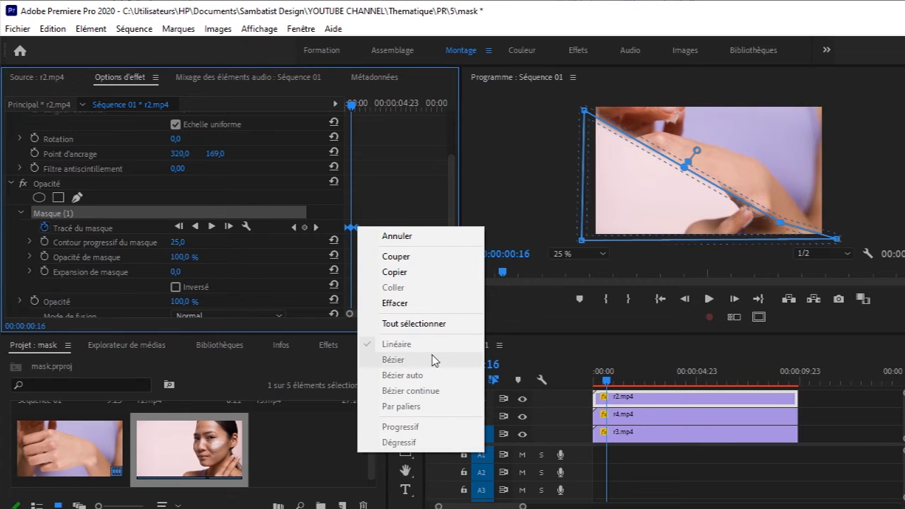
click(374, 203)
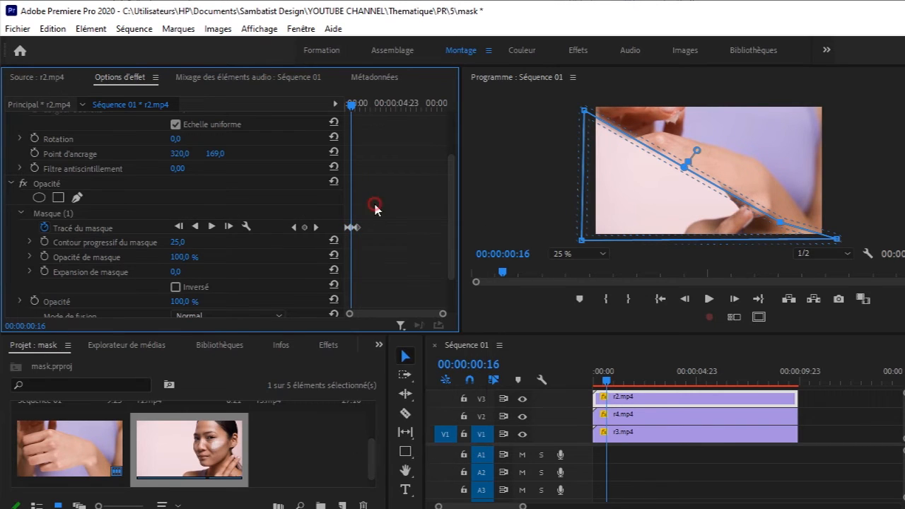
Step: At 00:00:02:23, draw a four-point opacity mask around the whole frame on r4.mp4 and enable mask path (Tracé du masque) keyframing
drag(354, 110, 378, 109)
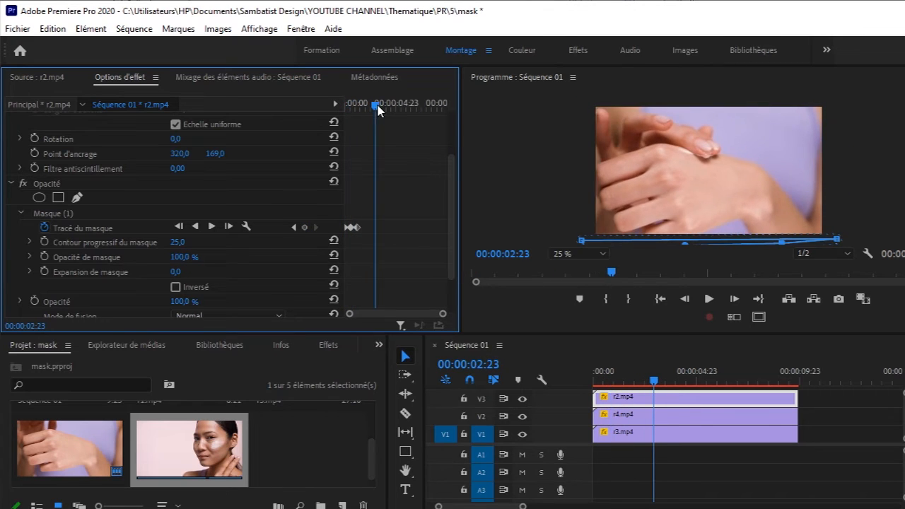
click(676, 421)
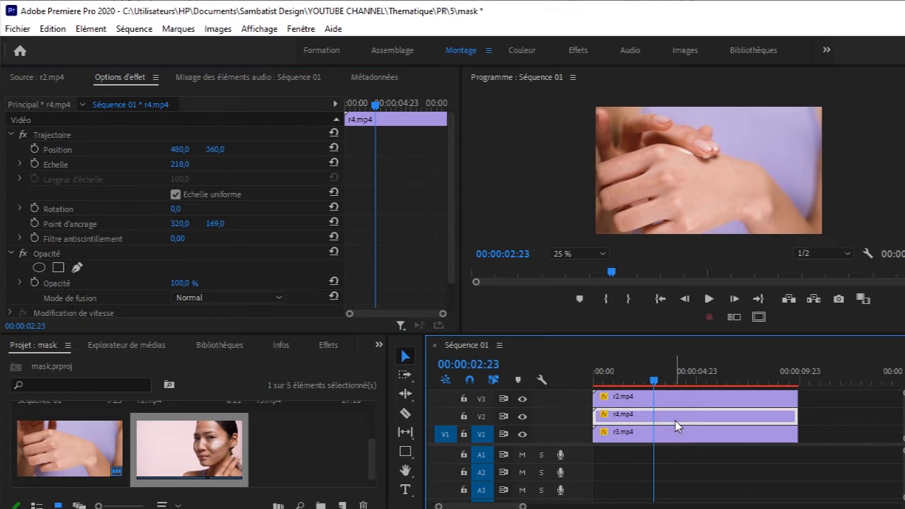
click(77, 269)
click(581, 104)
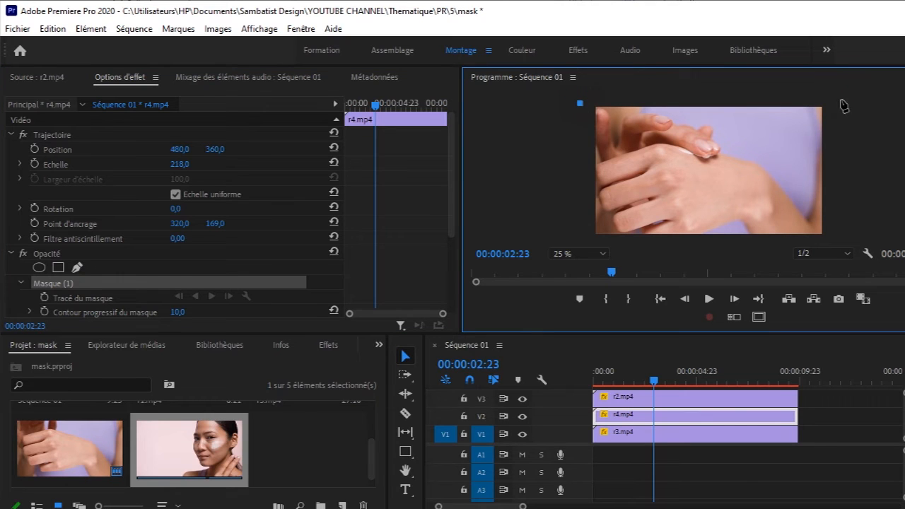
click(846, 108)
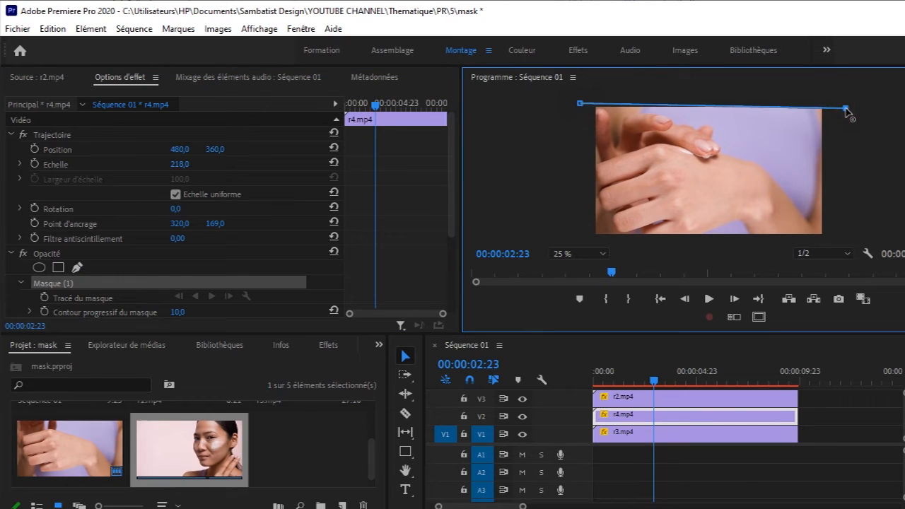
click(836, 253)
click(834, 241)
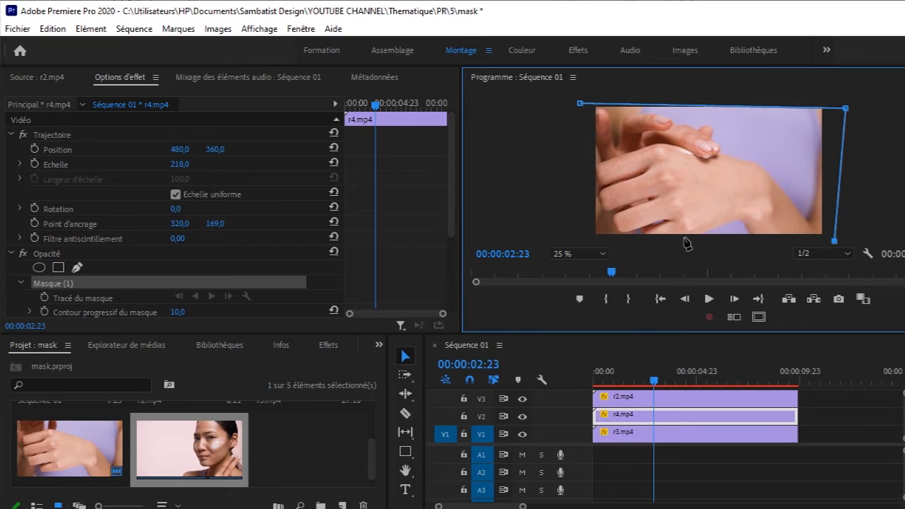
click(583, 241)
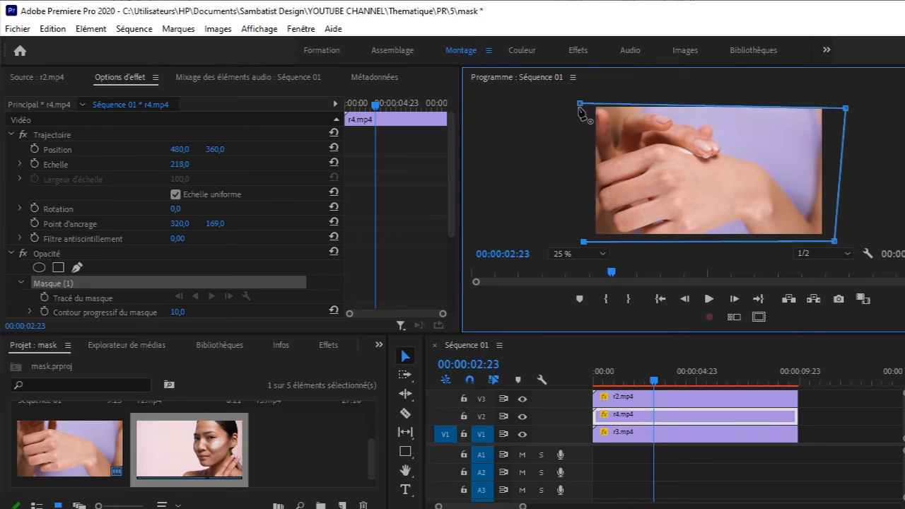
click(580, 106)
click(44, 298)
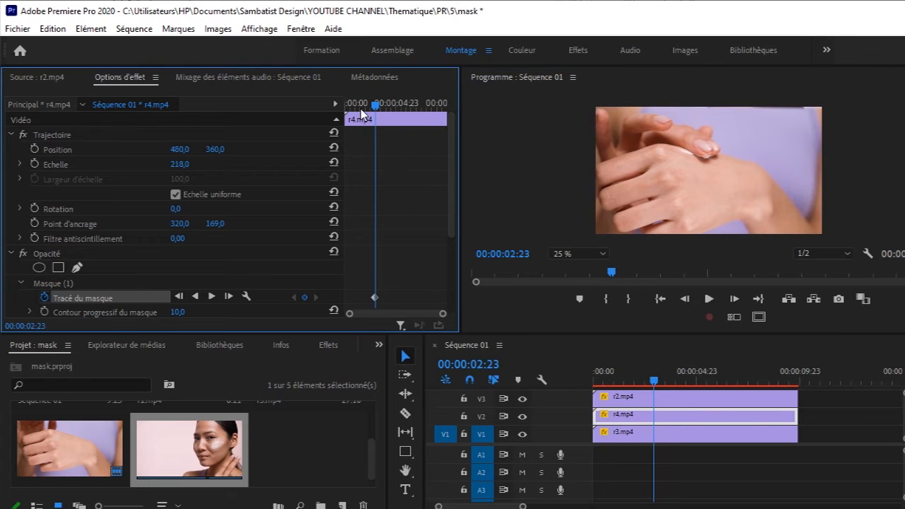
Step: At 00:00:04:05, pull the r4.mp4 mask's upper-right point down near the frame's lower middle so its edge cuts diagonally across the image
key(space)
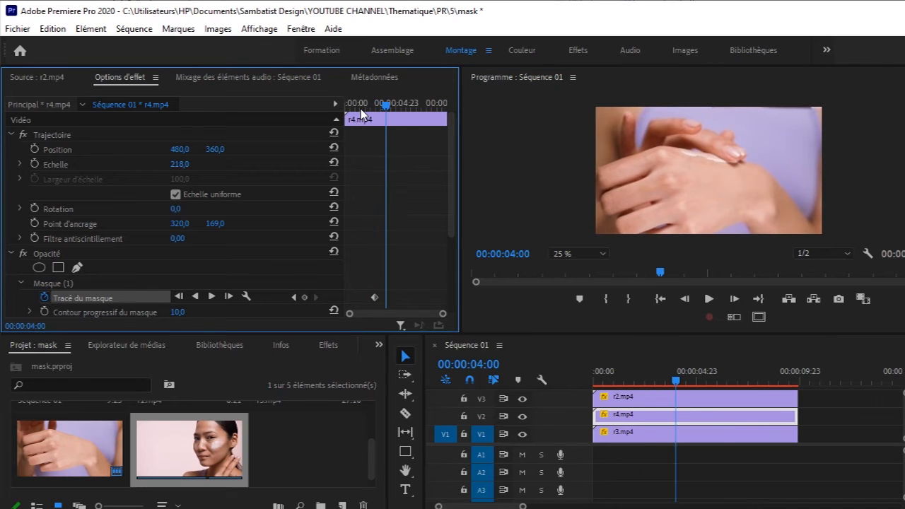
click(106, 282)
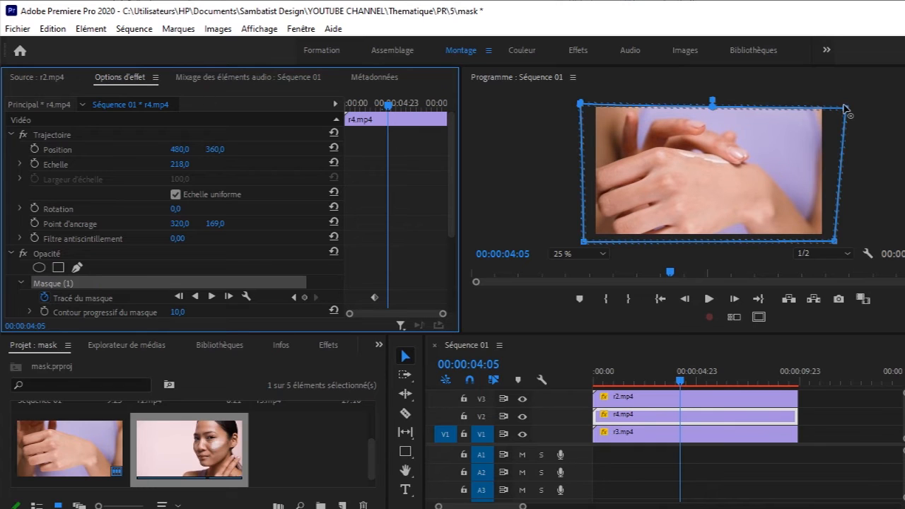
drag(846, 109, 835, 241)
drag(682, 220, 679, 222)
Step: At 00:00:05:11, move the r4.mp4 mask's two right-hand points beyond the frame's left edge so the clip is fully masked out
key(shift+Right)
key(shift+Right)
key(shift+Right)
key(shift+Right)
key(shift+Right)
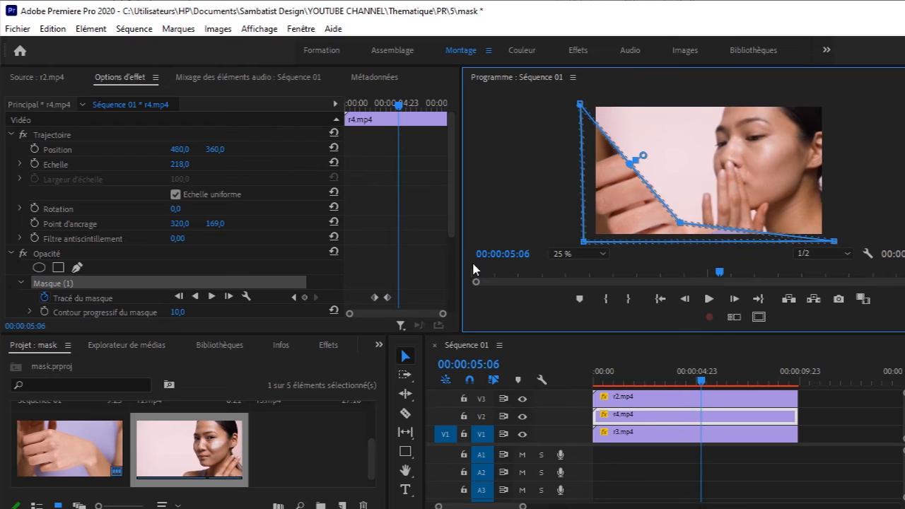
key(shift+Right)
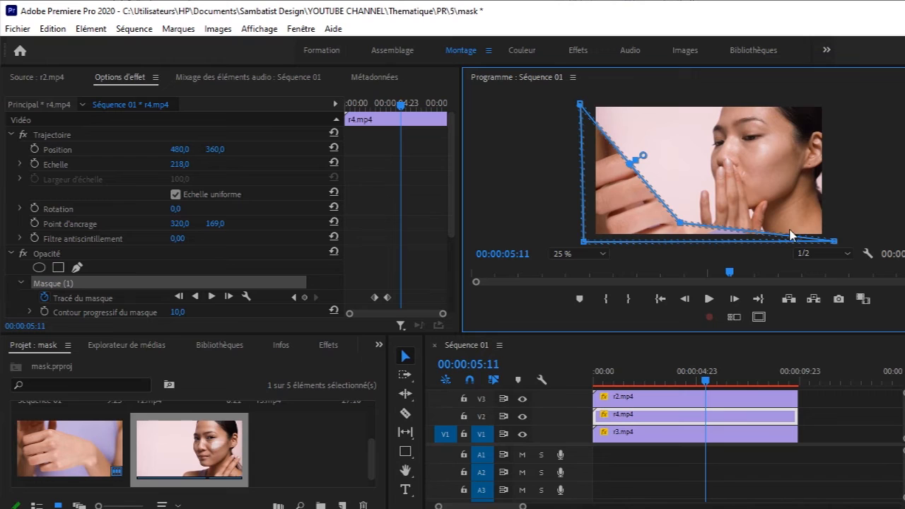
drag(834, 240, 640, 230)
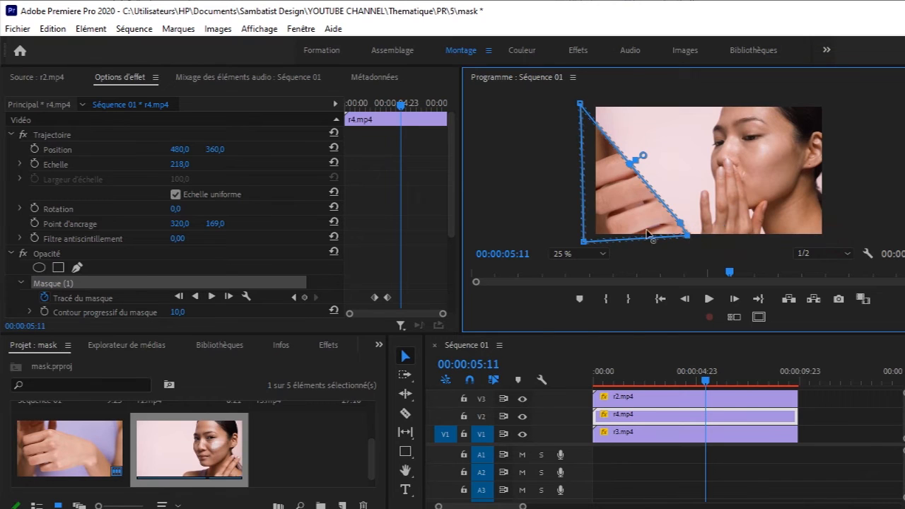
drag(587, 221, 570, 211)
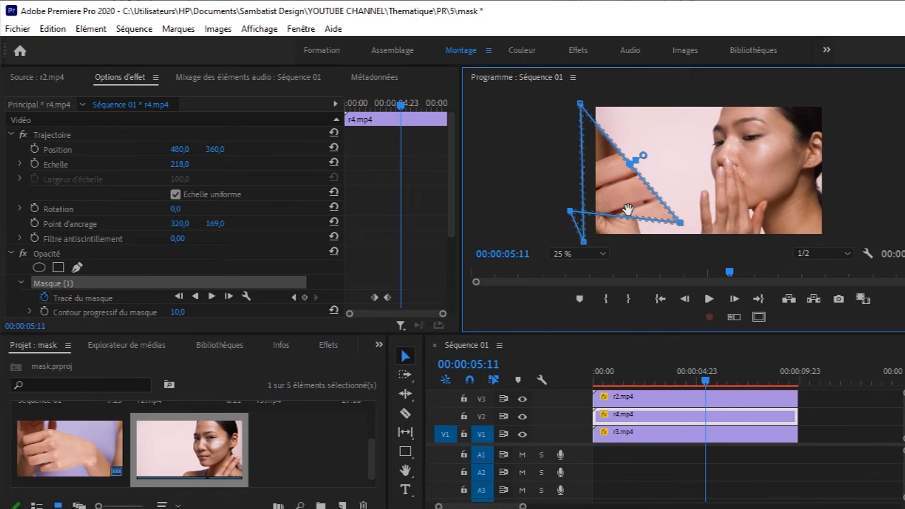
drag(681, 224, 557, 182)
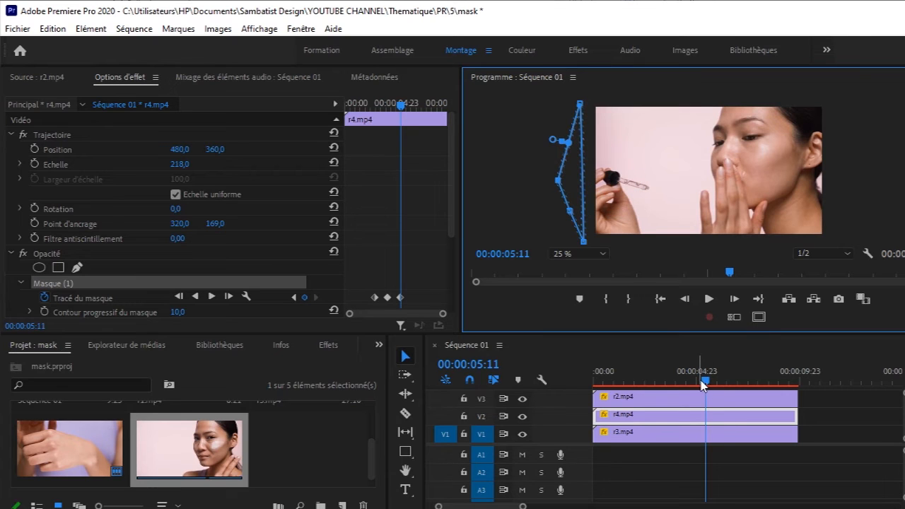
Step: Set the program monitor zoom to Adapter and play the sequence from 00:00:00:00 to check both mask transitions
drag(706, 382, 575, 396)
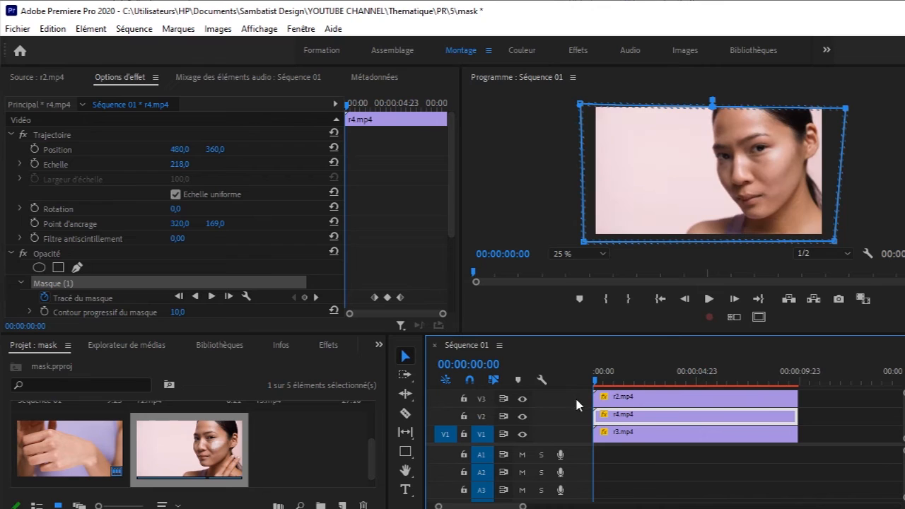
click(643, 451)
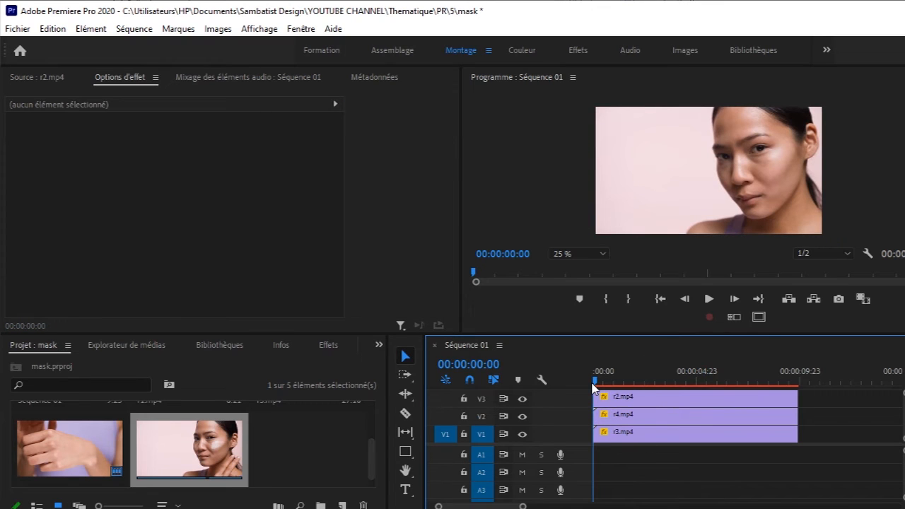
click(600, 254)
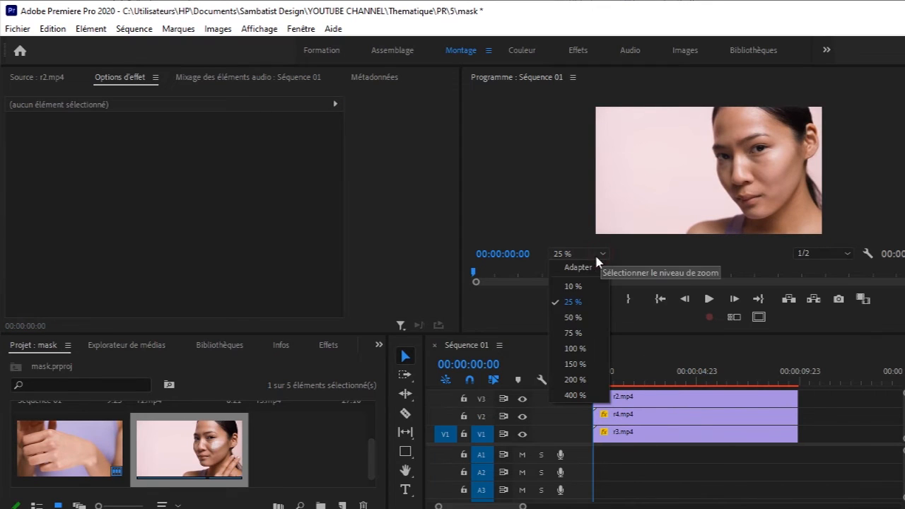
click(588, 267)
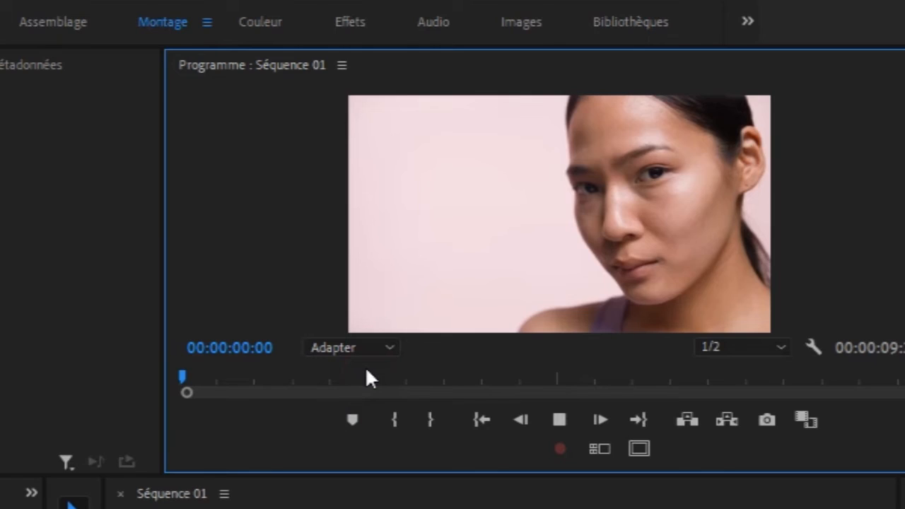
key(space)
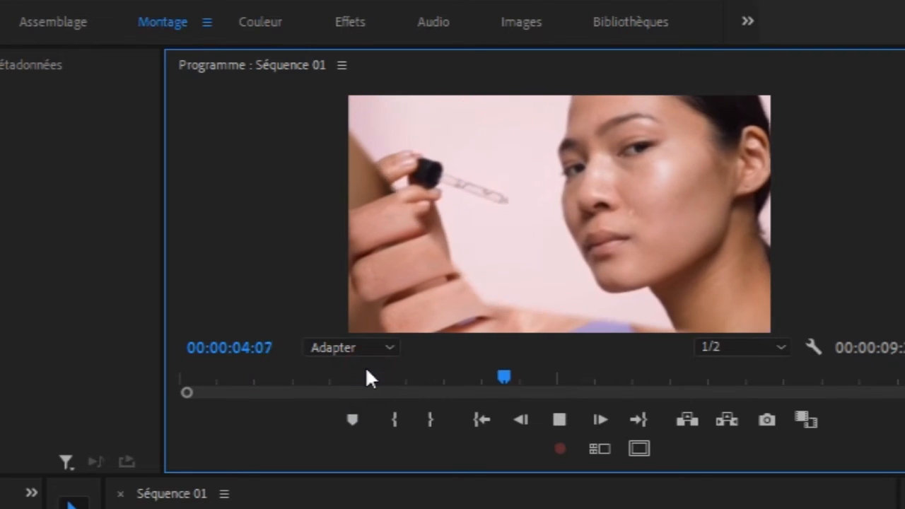
key(space)
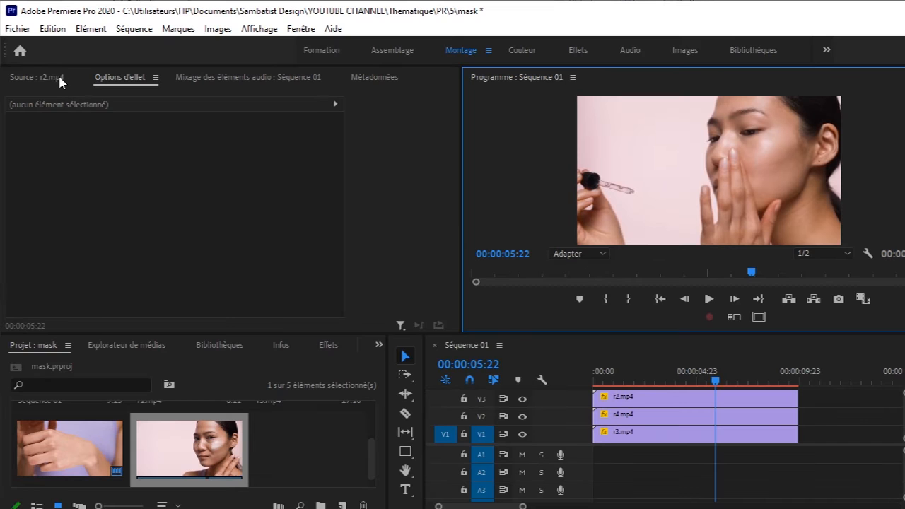
Step: Clear the stacked clips from the sequence and, at 00:00:06:20, add a text title reading SAMBATIST
click(58, 75)
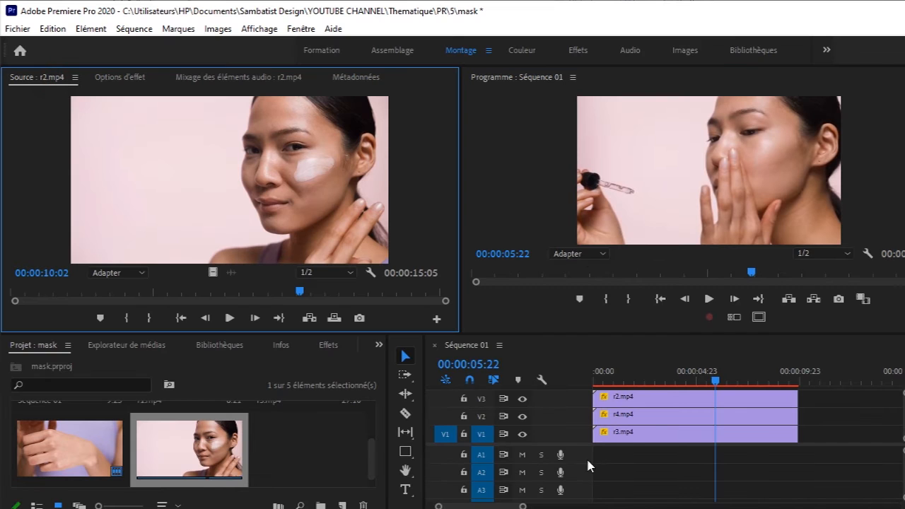
drag(716, 384, 738, 385)
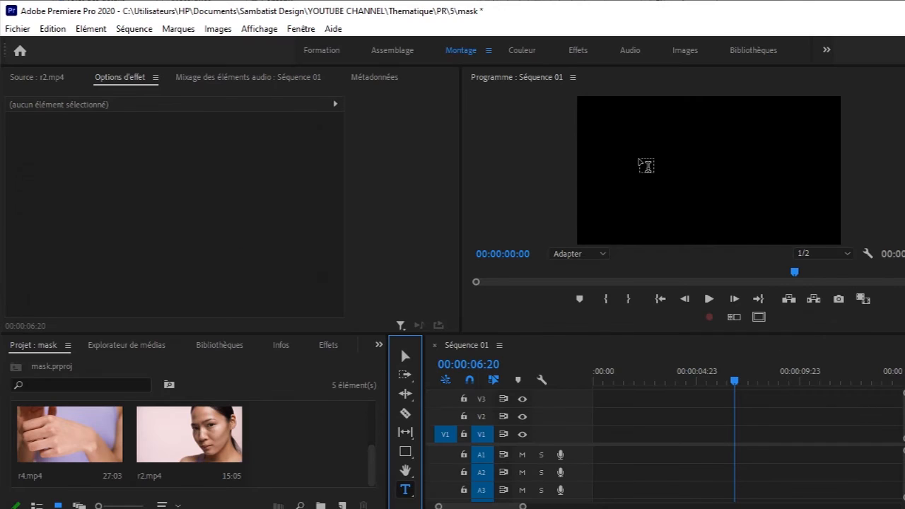
click(639, 156)
text(sa)
key(BackSpace)
key(BackSpace)
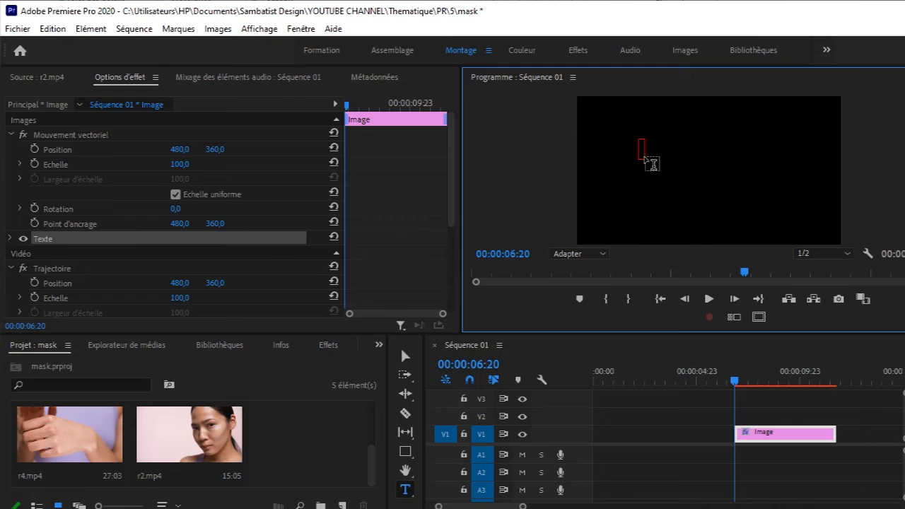
text(SAMN)
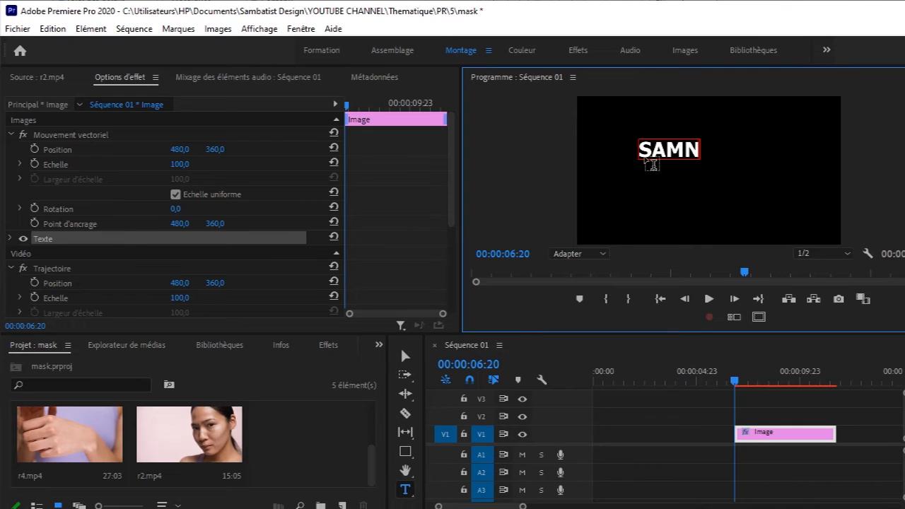
key(BackSpace)
text(BATIT)
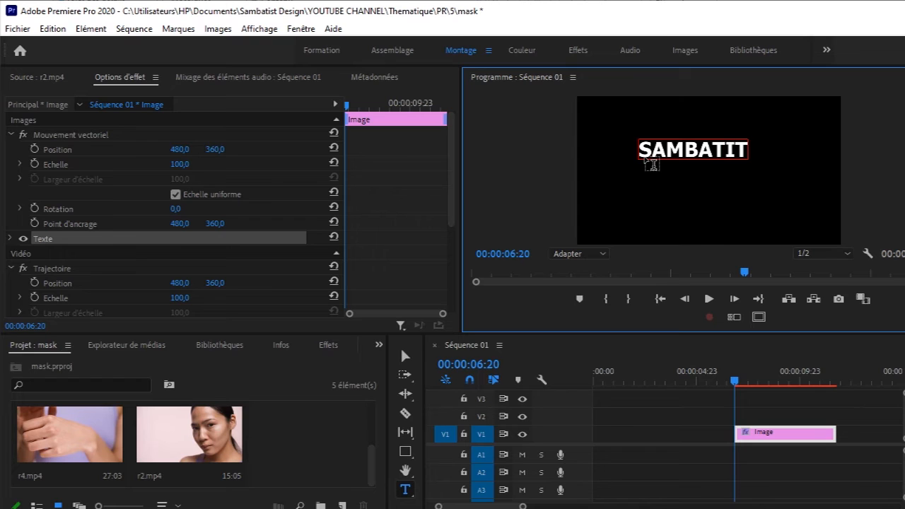
key(BackSpace)
text(ST)
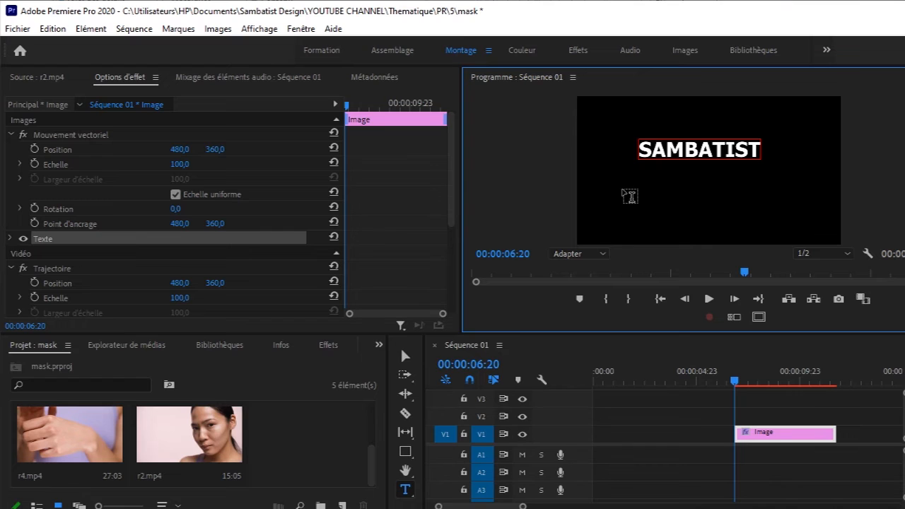
Step: Show the safe margins and move the SAMBATIST text to the centre of the frame with the Selection tool
click(405, 357)
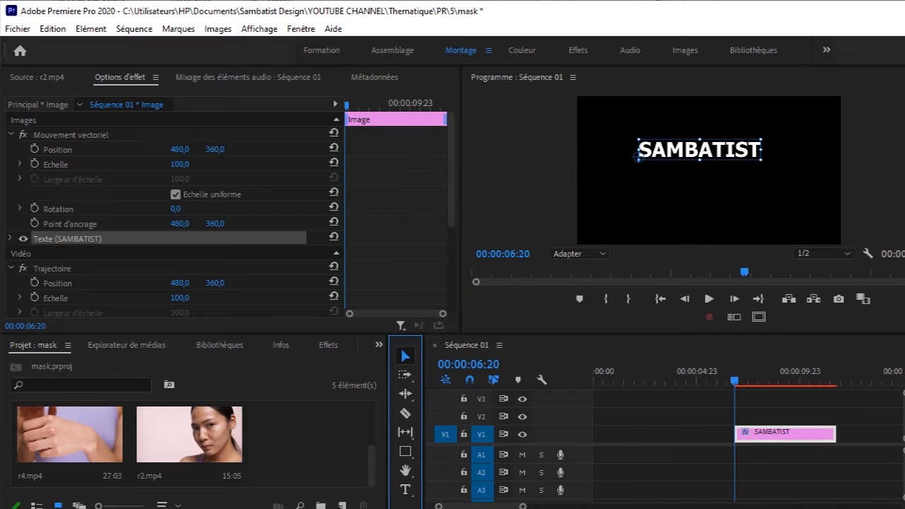
click(759, 317)
drag(731, 149, 740, 170)
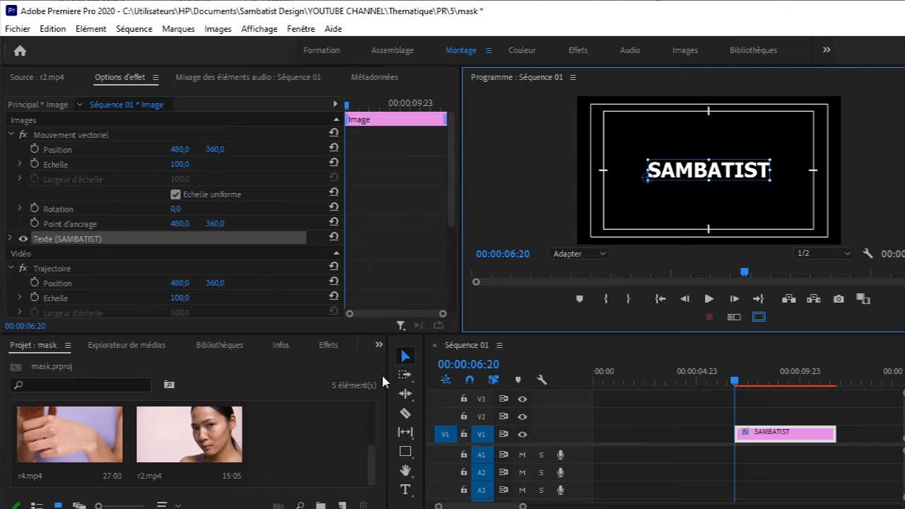
Step: Move the SAMBATIST title clip on V1 to the start of the sequence and return the playhead to 00:00:00:00
drag(447, 209, 436, 302)
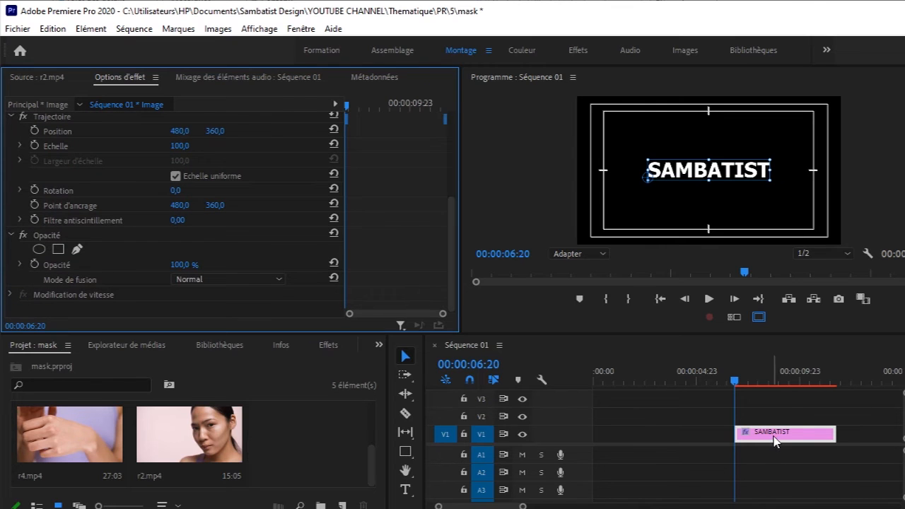
drag(771, 442, 622, 435)
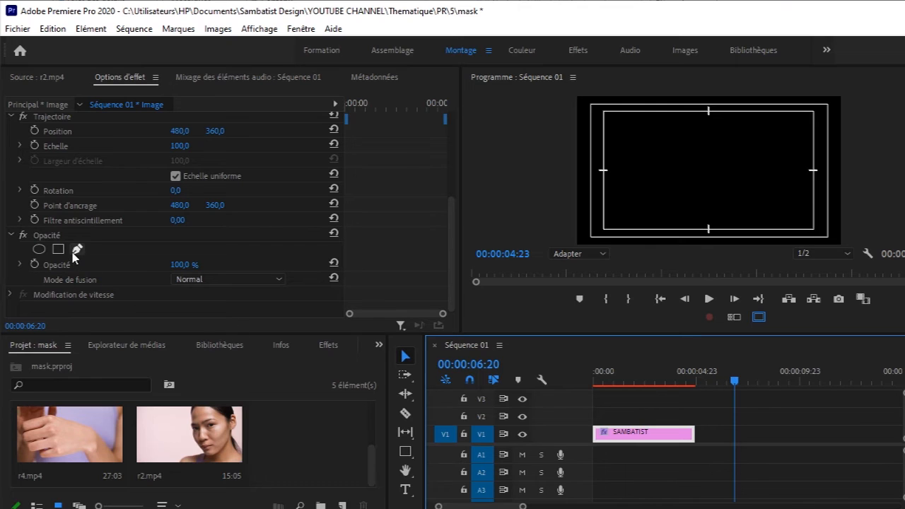
key(Home)
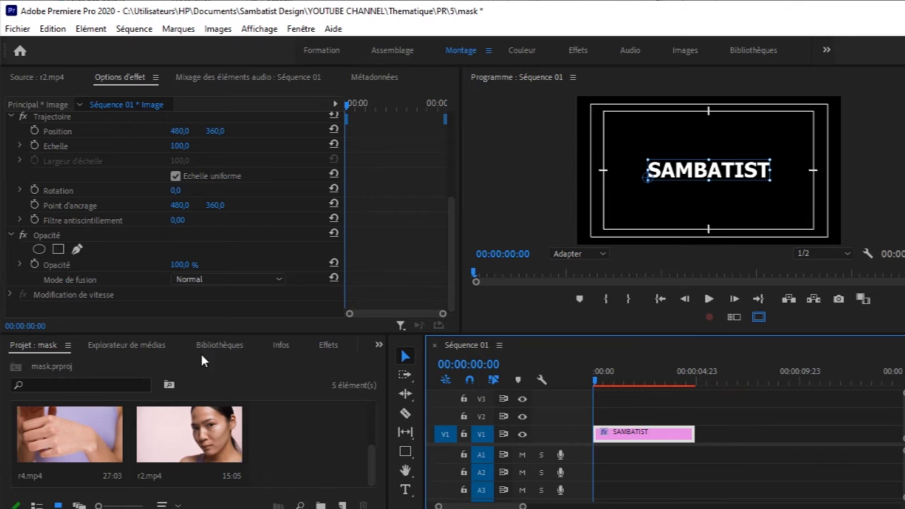
Step: Draw a four-point opacity mask with the Pen just above the SAMBATIST text and invert it
click(77, 250)
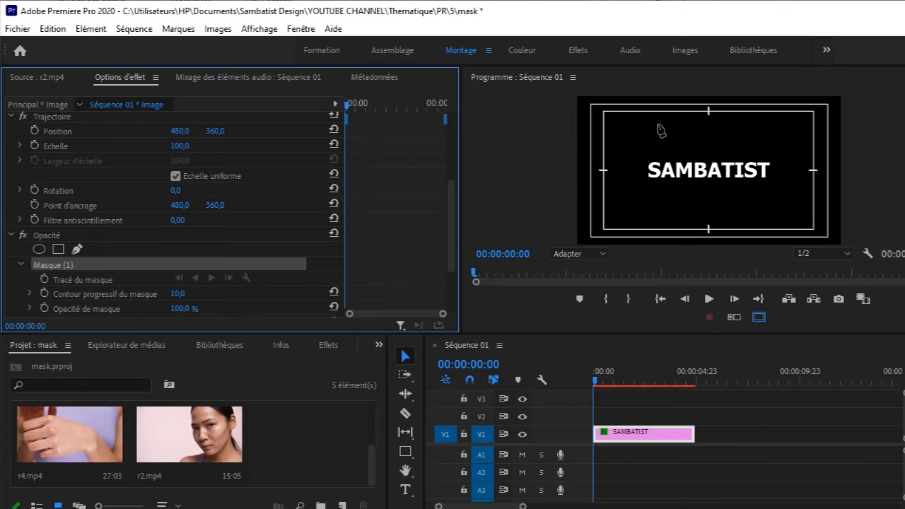
click(635, 160)
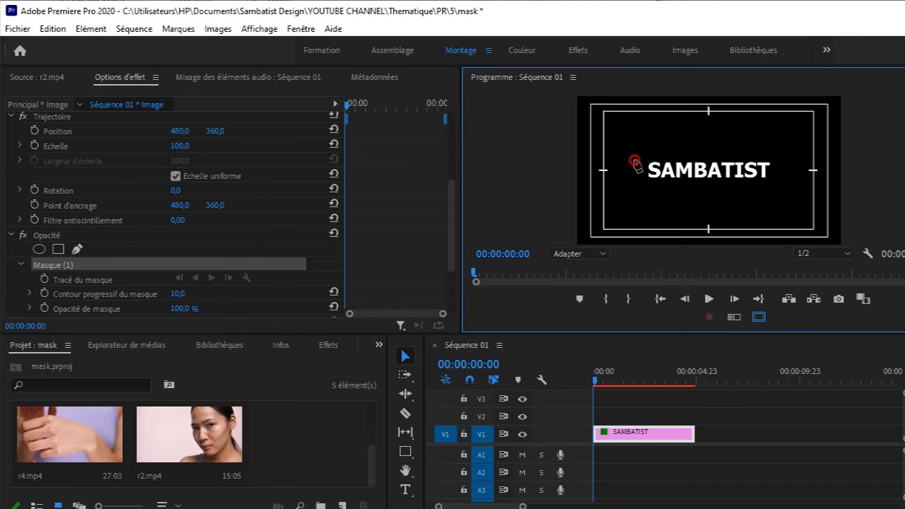
click(783, 160)
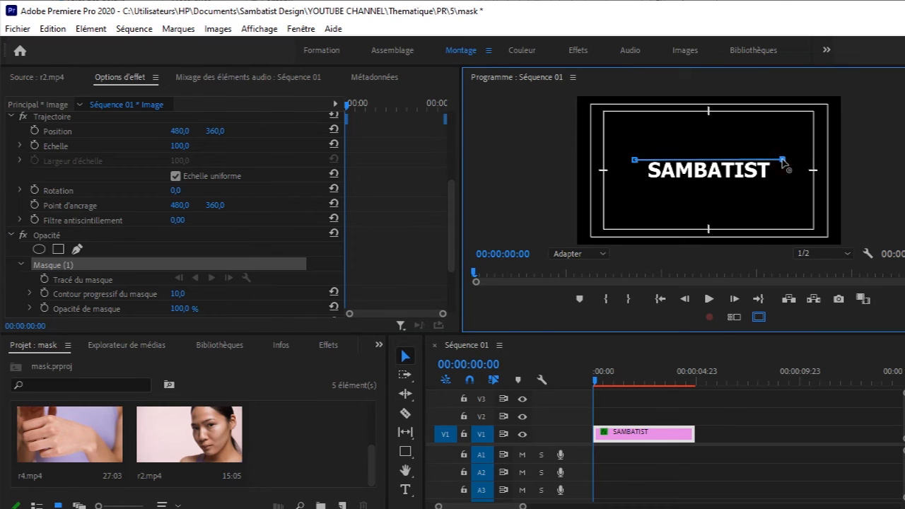
click(782, 128)
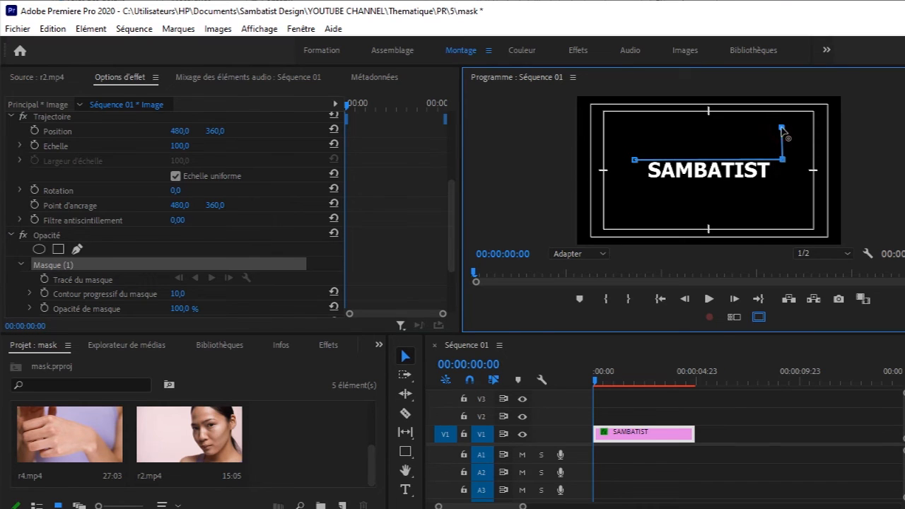
click(631, 128)
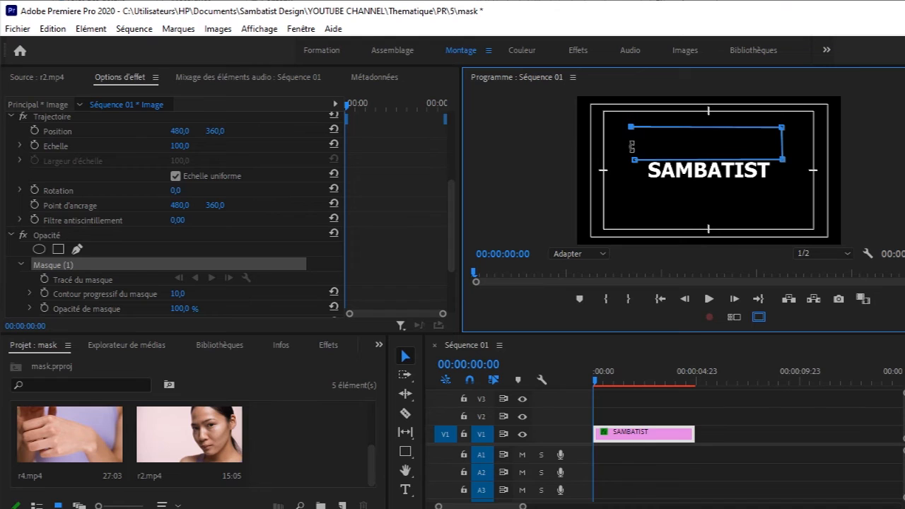
click(635, 160)
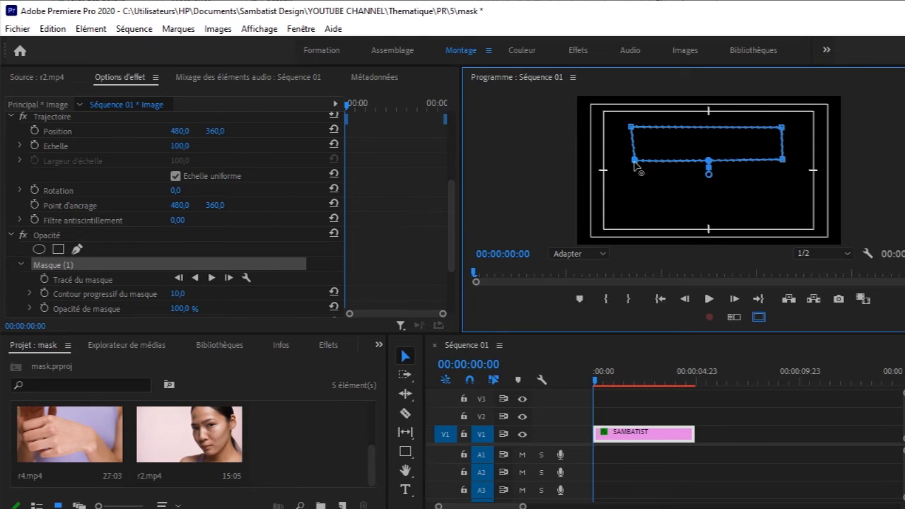
drag(450, 245, 453, 284)
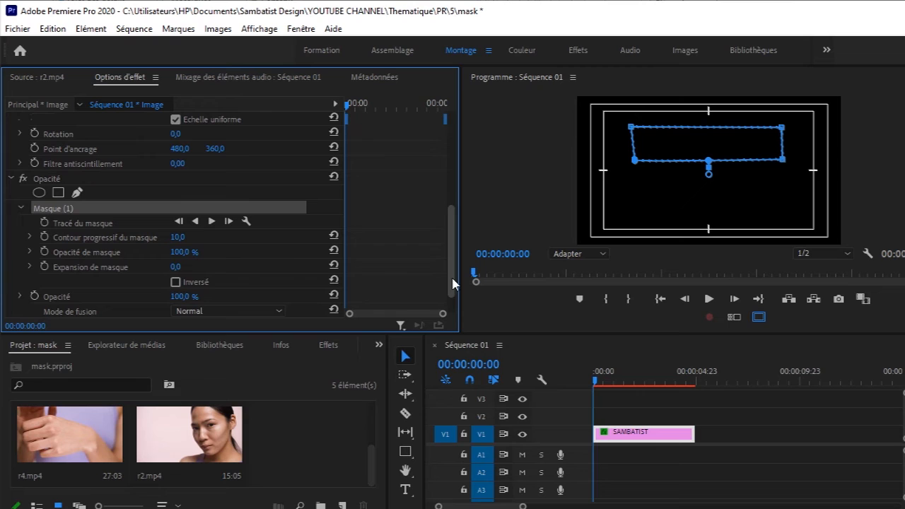
click(176, 282)
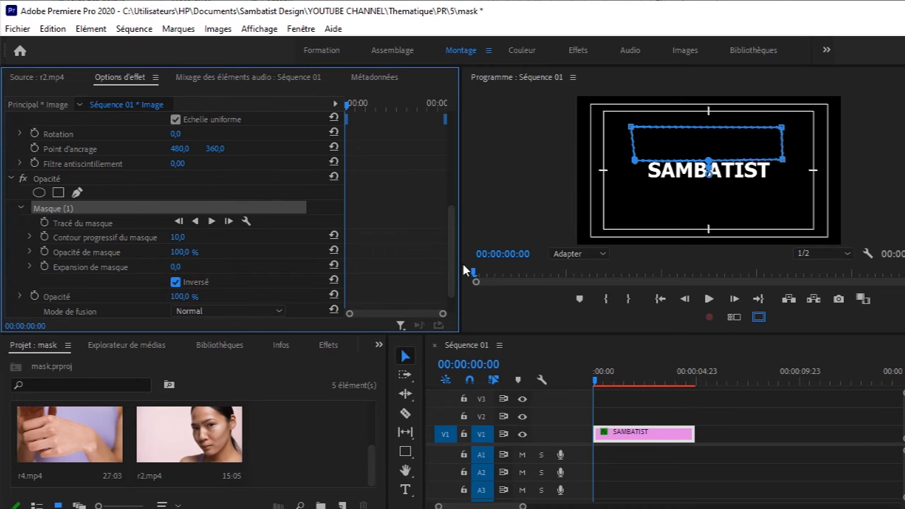
Step: Set the vertical Position of the title's vector motion to 246 and start keyframing Position at 00:00:00:00
drag(454, 269, 457, 118)
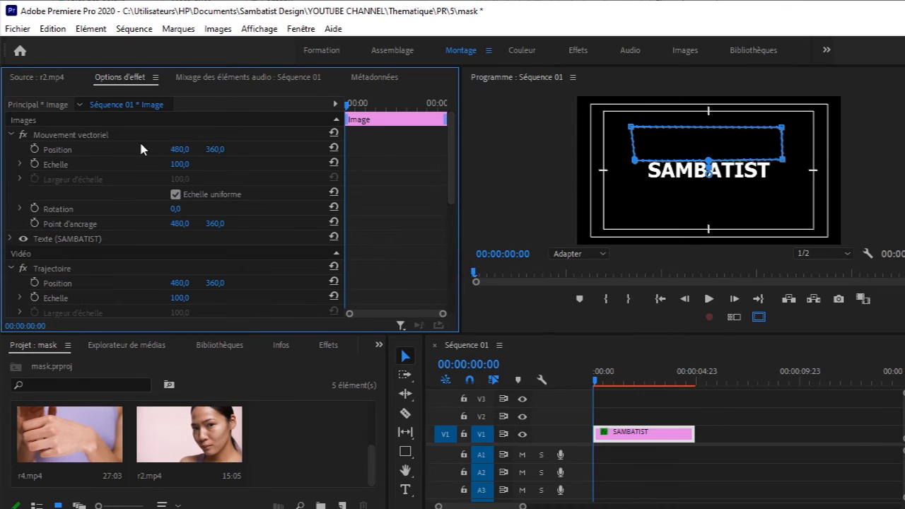
drag(216, 148, 148, 149)
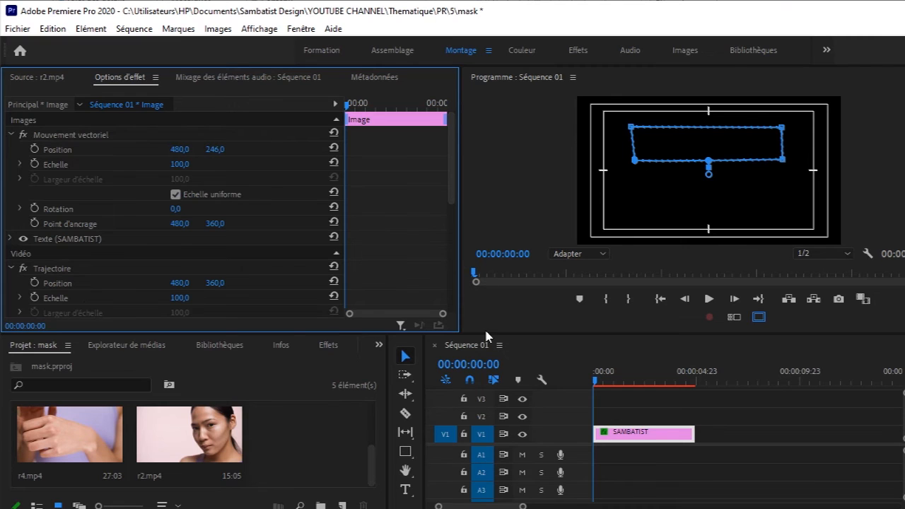
click(35, 149)
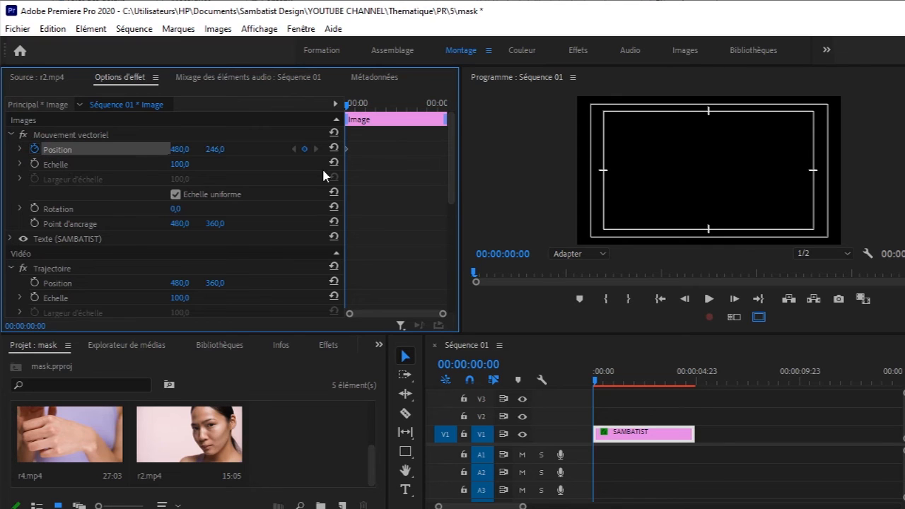
Step: At 00:00:01:01, add a second Position keyframe with the vertical value 372, keeping the text just below the mask
key(Right)
key(Right)
key(Right)
key(Right)
key(Right)
key(Right)
key(Right)
key(Right)
key(Right)
key(Right)
key(Right)
key(Right)
key(Right)
key(Right)
key(Right)
key(Right)
key(Right)
key(Right)
key(Right)
key(Right)
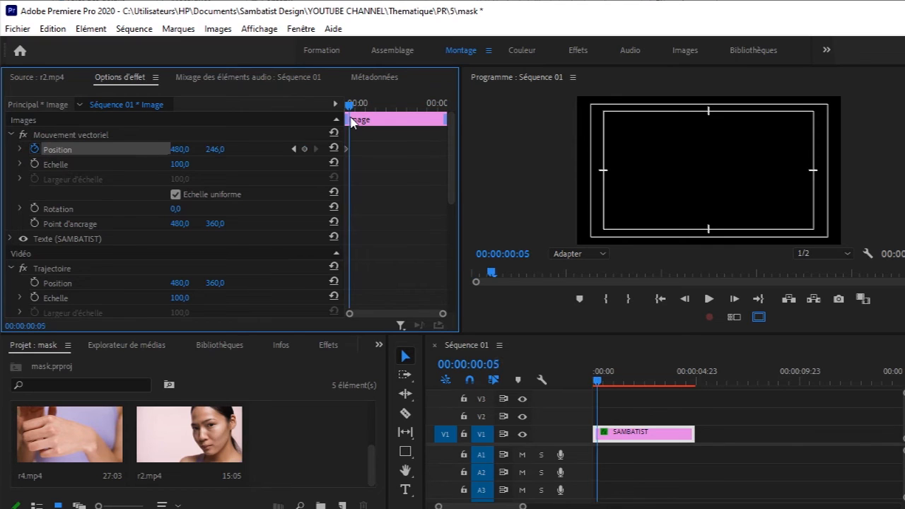
key(Right)
key(Right)
key(Right)
key(Right)
key(Right)
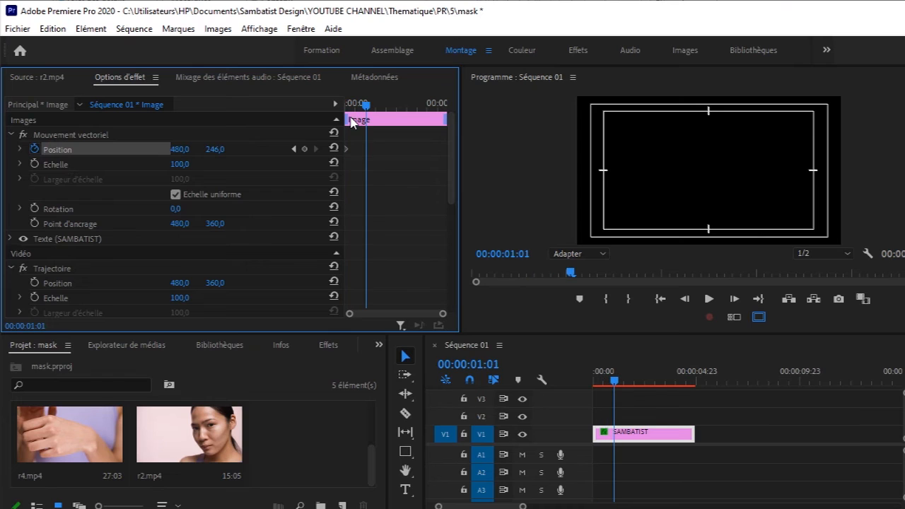
drag(451, 196, 452, 275)
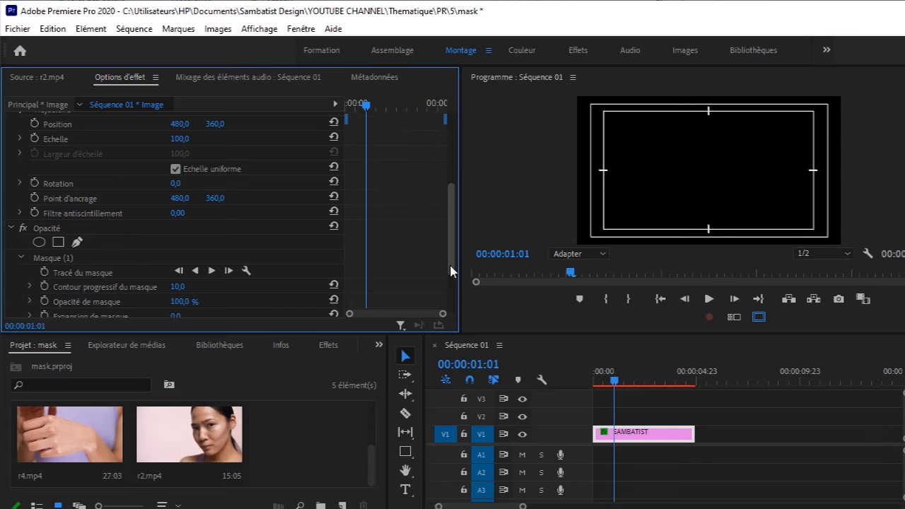
click(107, 261)
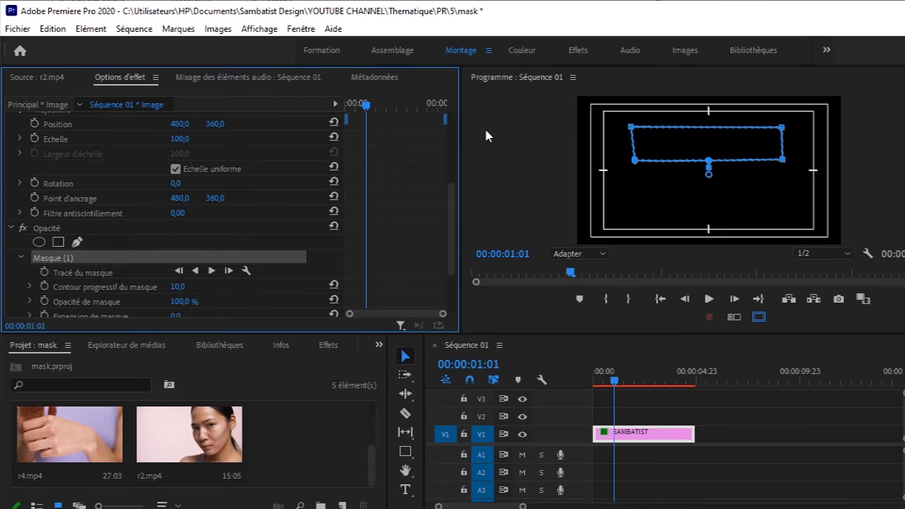
drag(455, 222, 453, 138)
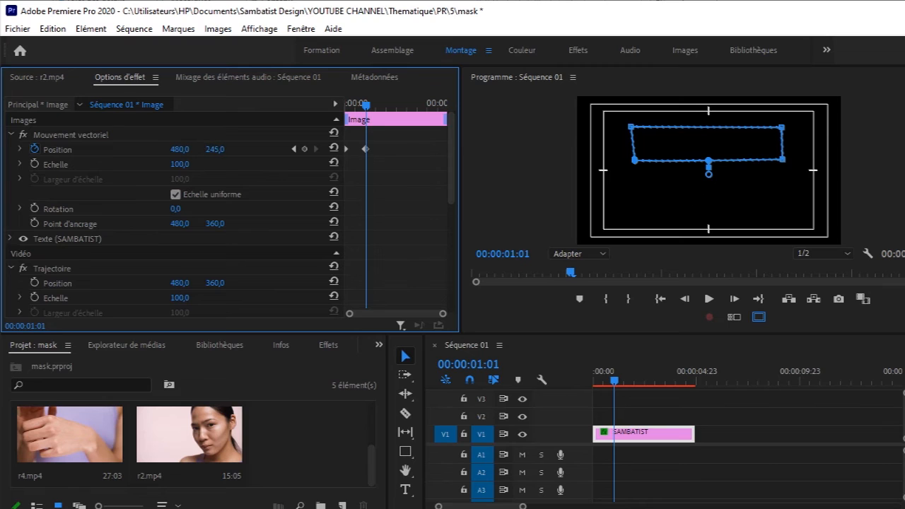
drag(221, 150, 222, 150)
drag(215, 150, 275, 150)
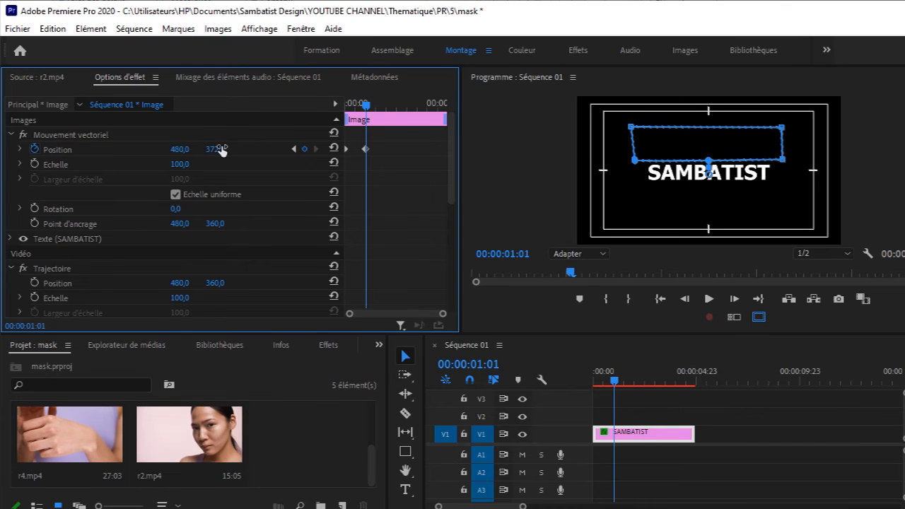
Step: Apply the Progressif temporal interpolation to both Position keyframes of the SAMBATIST title
mouse_move(365, 106)
mouse_down()
mouse_move(346, 113)
mouse_move(372, 115)
mouse_up()
drag(382, 170, 342, 143)
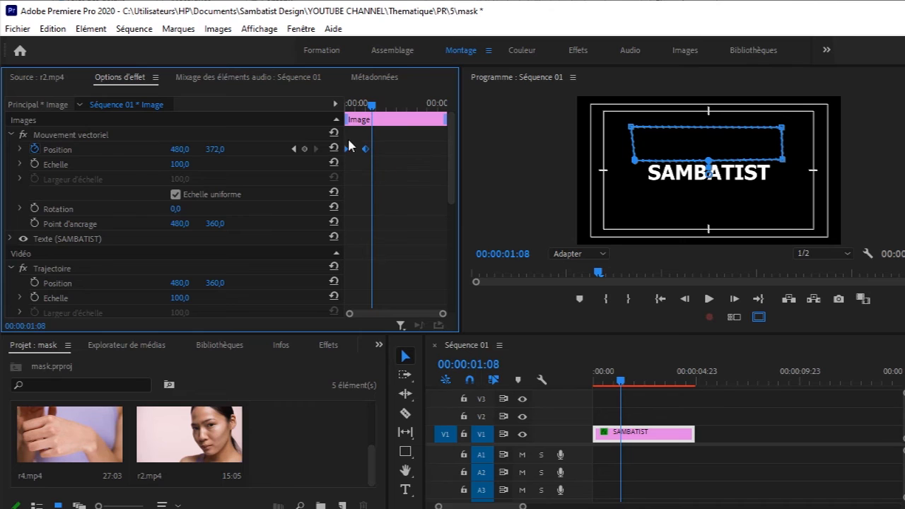
right_click(366, 150)
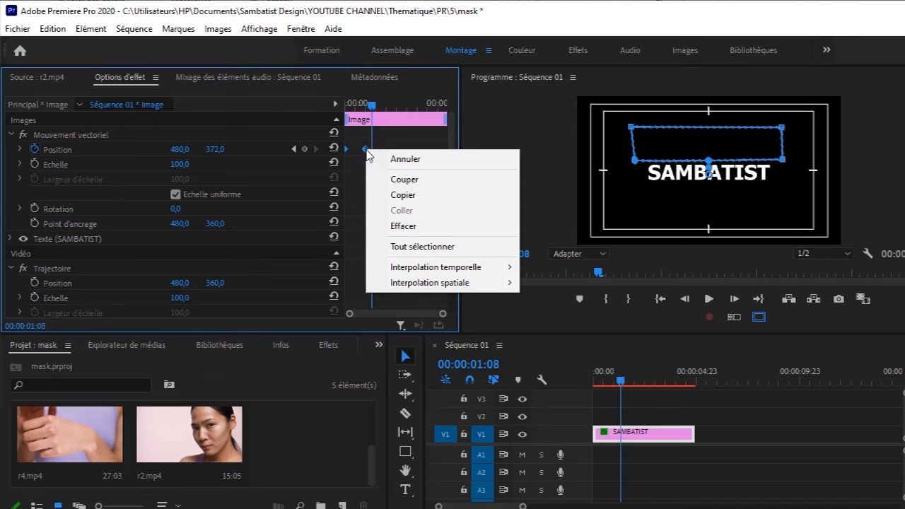
mouse_move(479, 269)
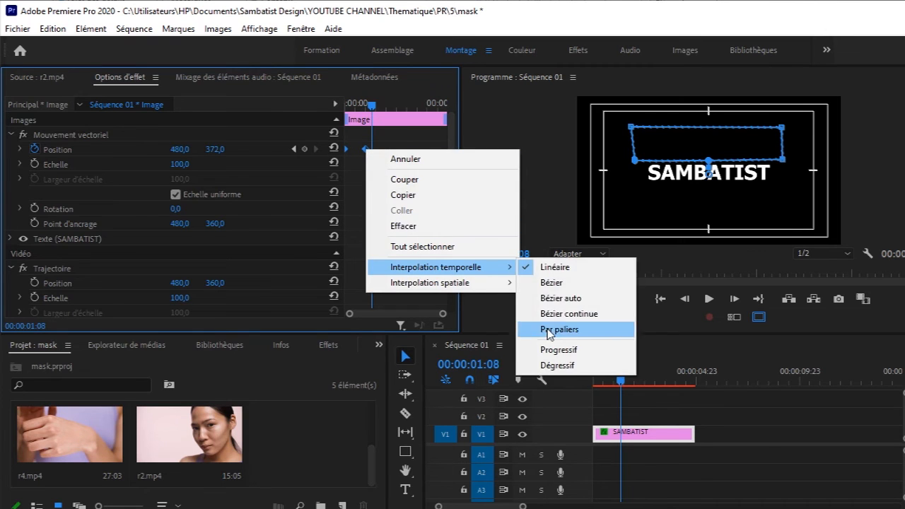
click(558, 350)
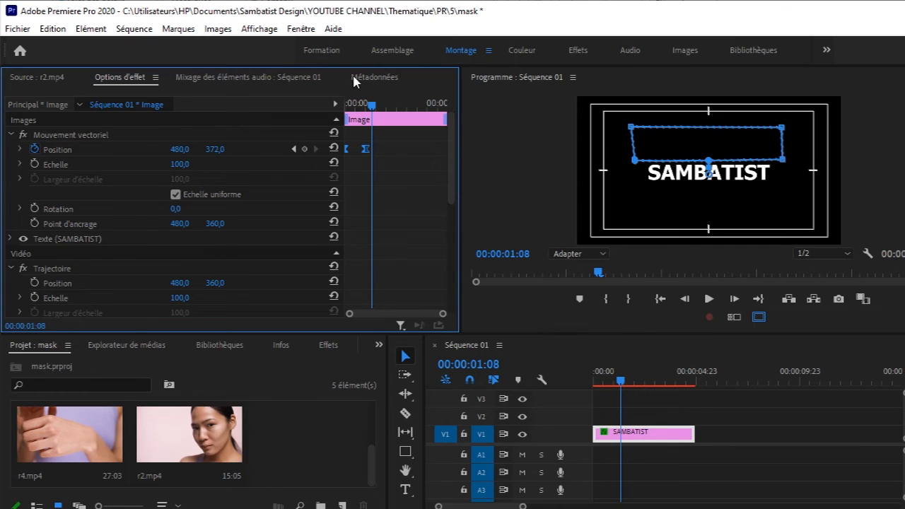
Step: Scrub through the SAMBATIST reveal from 00:00:00:00 and stop at 00:00:01:01
drag(375, 109, 322, 120)
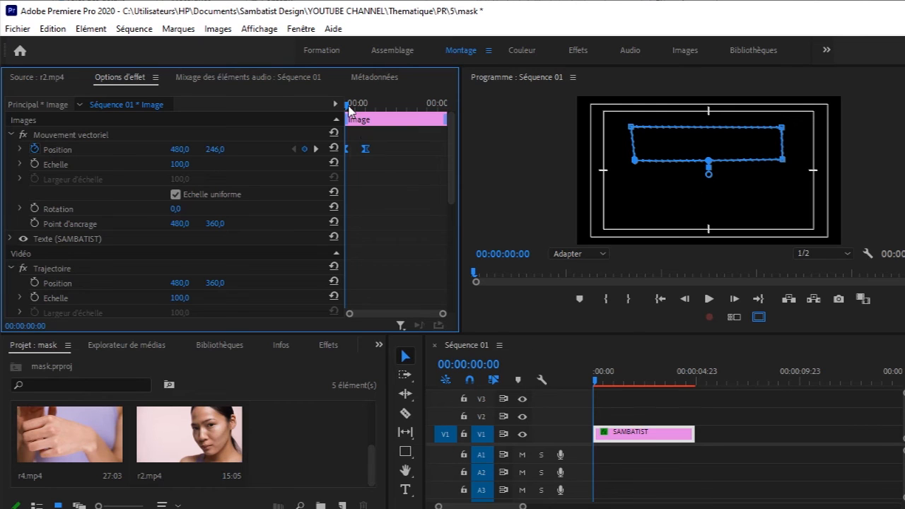
drag(352, 105, 370, 110)
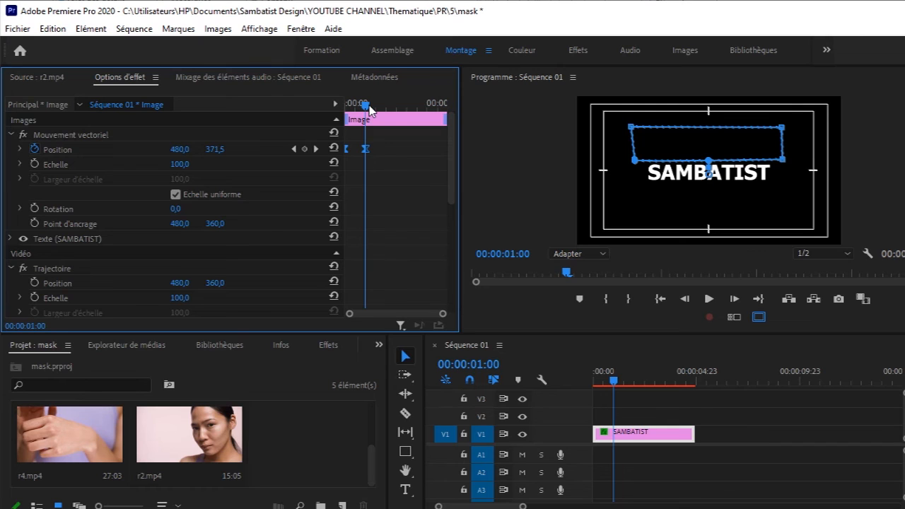
drag(370, 109, 383, 124)
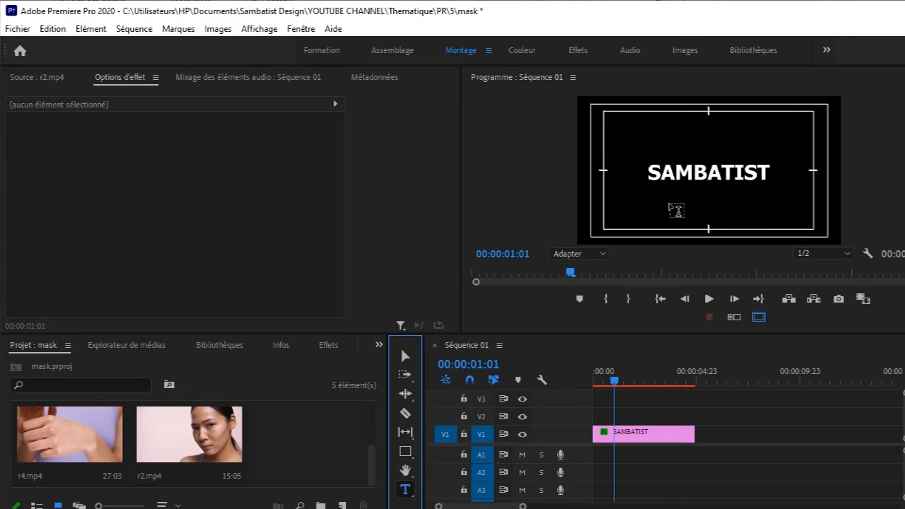
Step: At 00:00:01:01, add a text title reading DESIGN below SAMBATIST and return to the Selection tool
click(670, 202)
text(D)
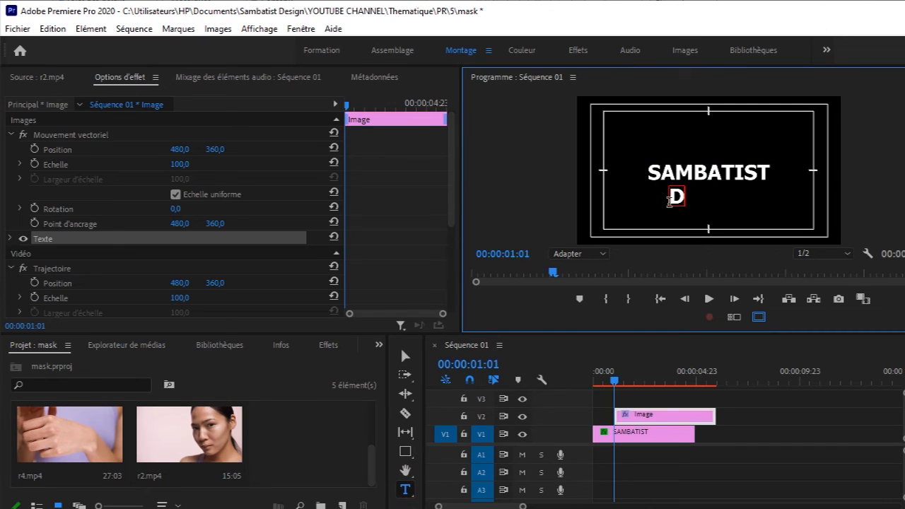
text(ESIGN)
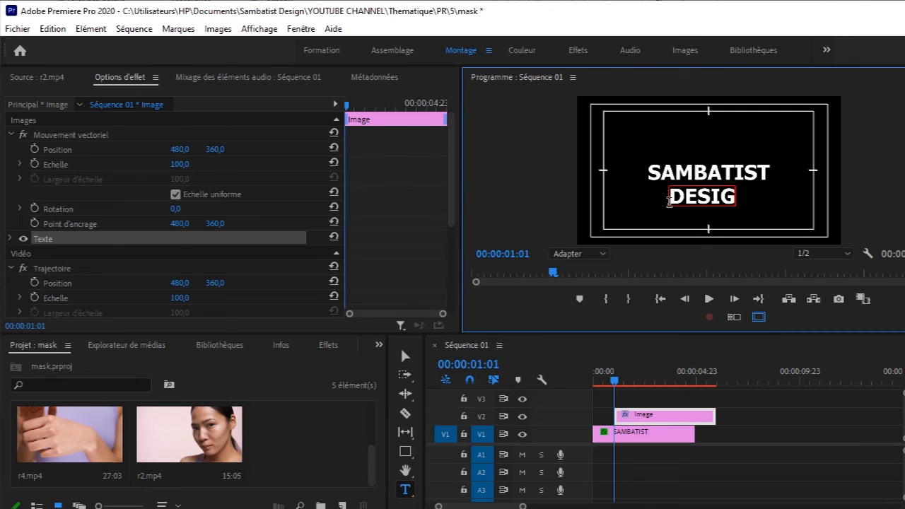
click(404, 356)
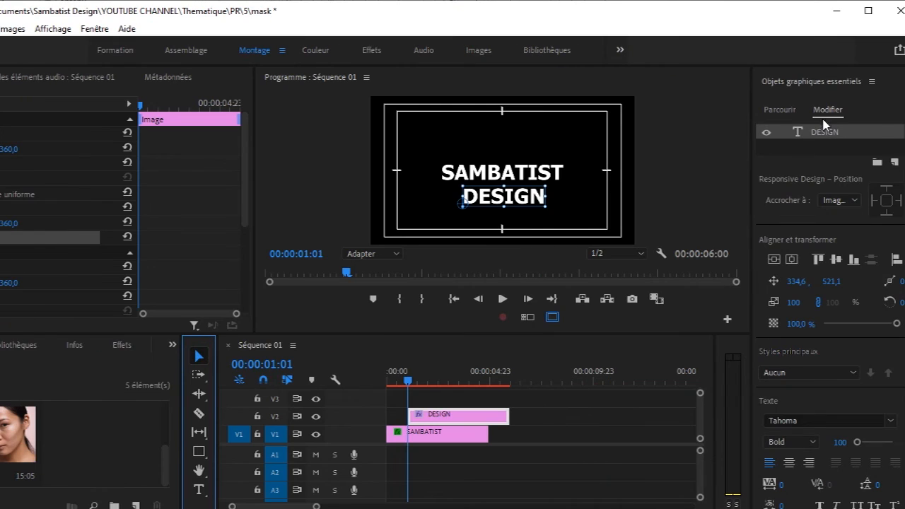
Step: Set the fill colour of the DESIGN text to the orange-yellow FBB907
click(825, 136)
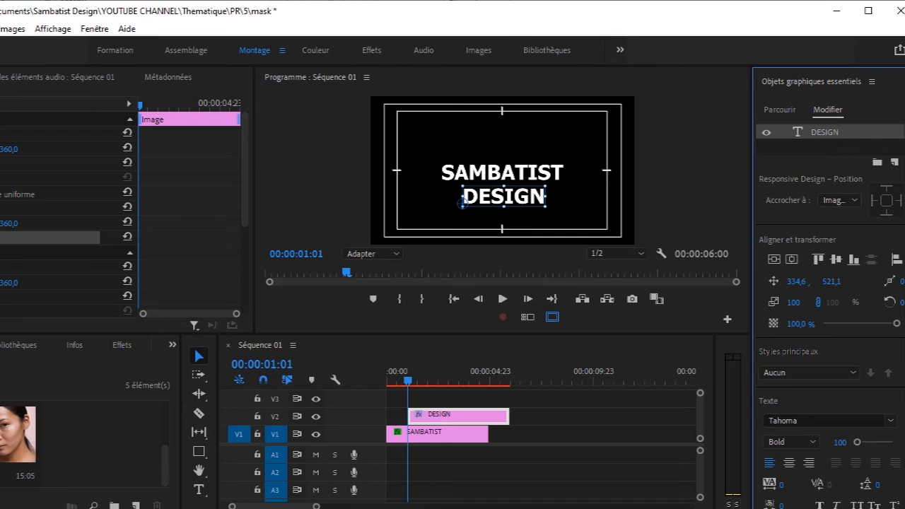
scroll(828, 297, down, 3)
click(797, 431)
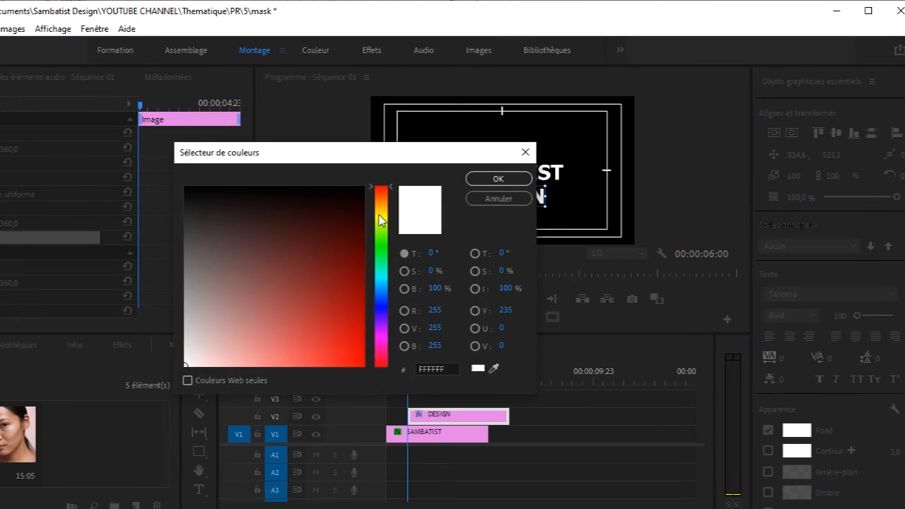
click(380, 215)
click(392, 204)
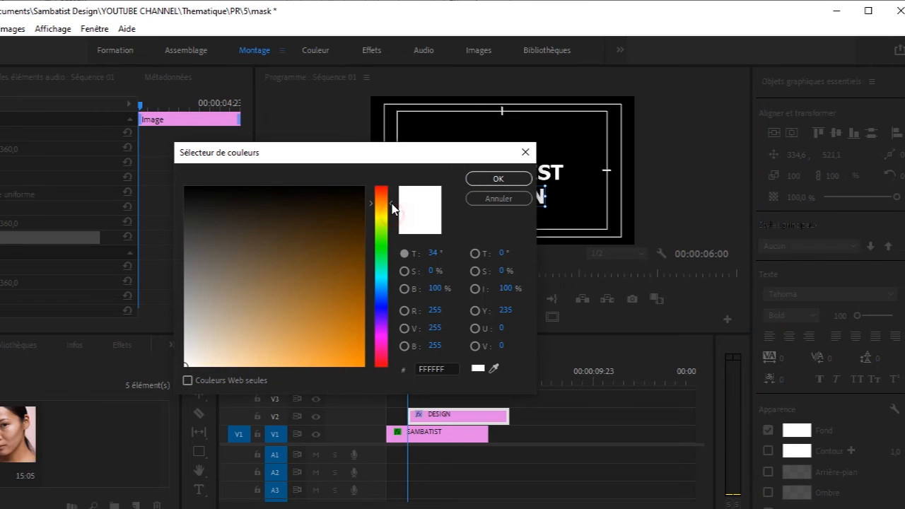
drag(392, 205, 391, 209)
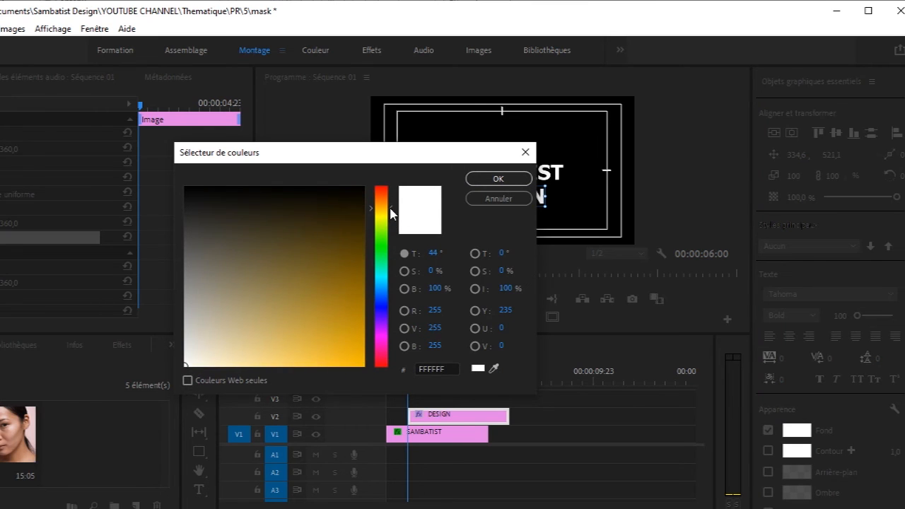
click(360, 363)
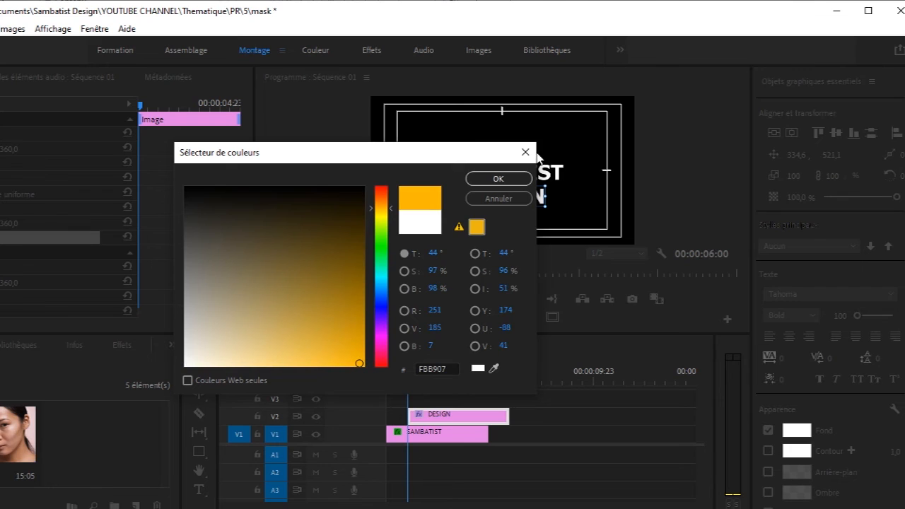
click(514, 180)
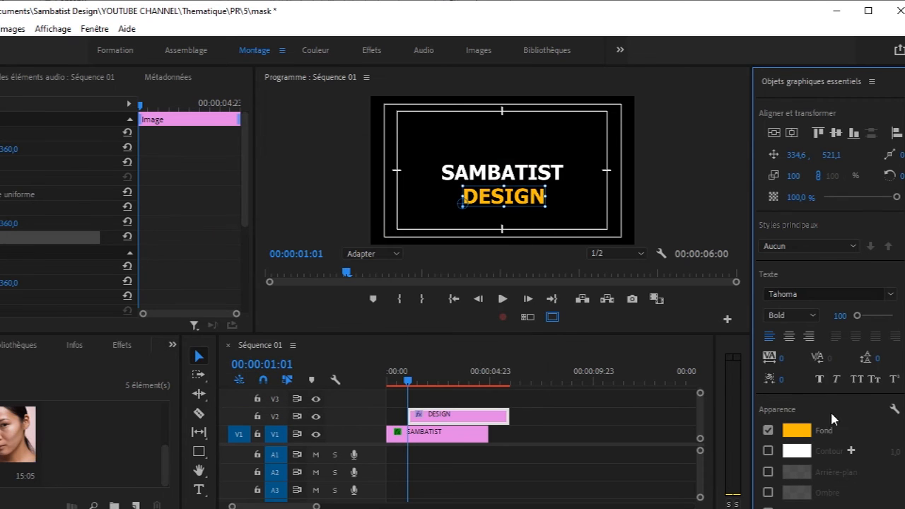
Step: Set the DESIGN font size to 68 and move the text centrally under SAMBATIST, at about 383.6, 473.1
drag(844, 318, 811, 318)
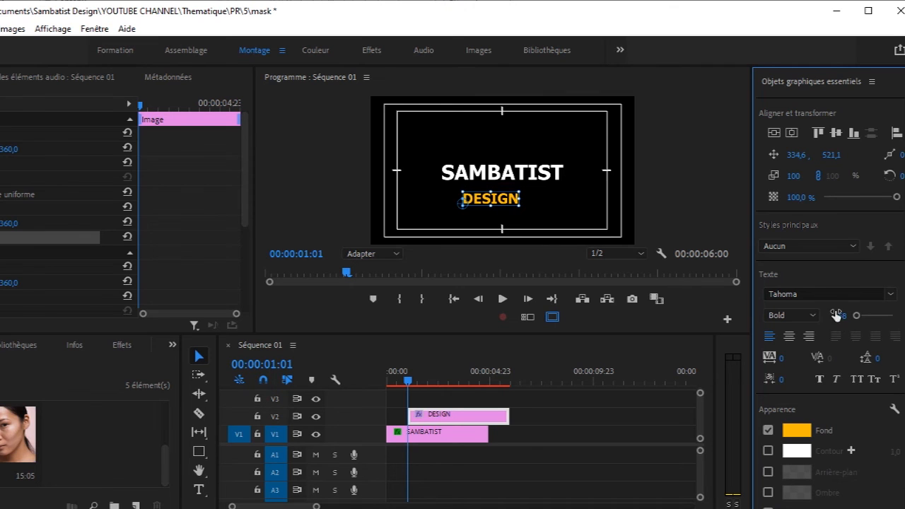
drag(502, 203, 517, 195)
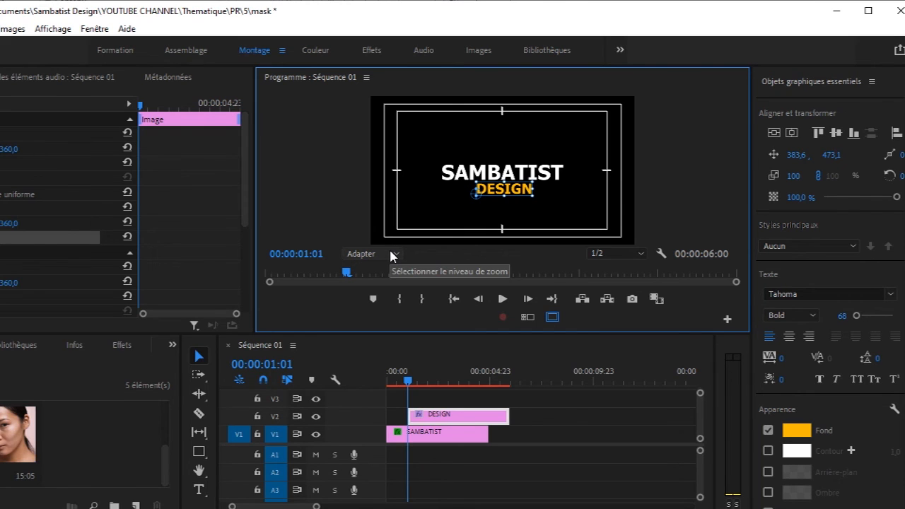
Step: Move the DESIGN clip to the sequence start and add an inverted four-point opacity mask directly below its text
mouse_move(433, 419)
mouse_down()
mouse_move(411, 423)
mouse_move(423, 422)
mouse_up()
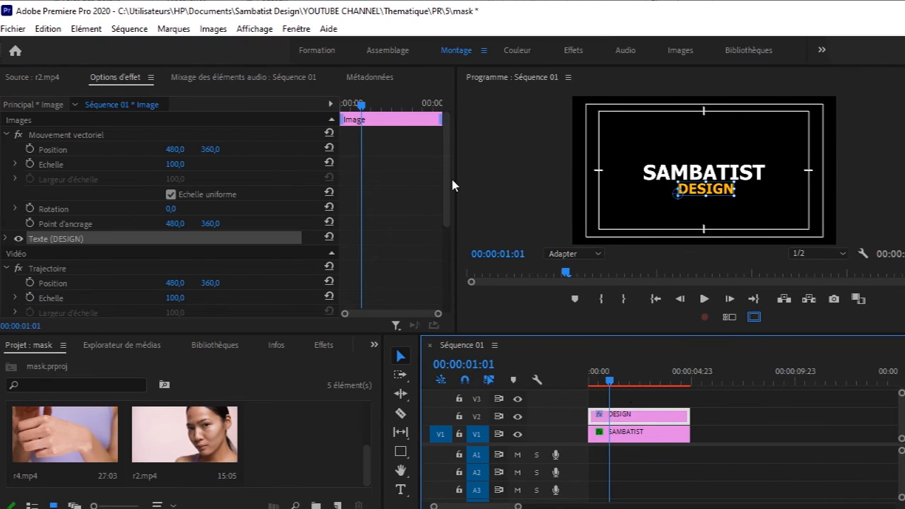
drag(448, 181, 449, 271)
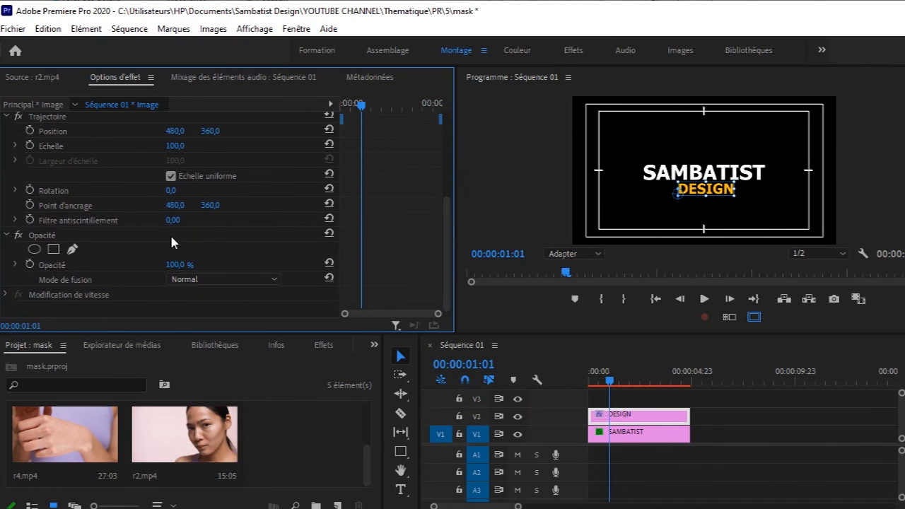
click(72, 251)
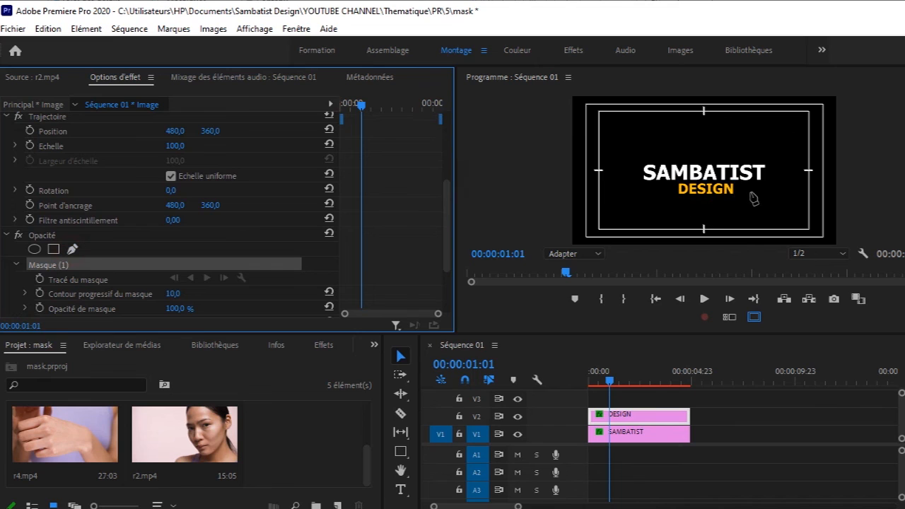
click(651, 198)
click(772, 199)
click(776, 226)
click(646, 226)
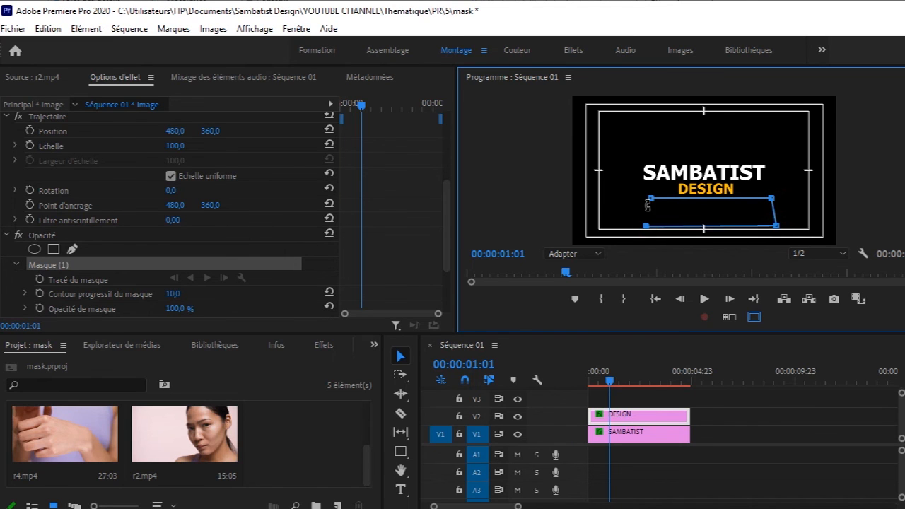
click(651, 199)
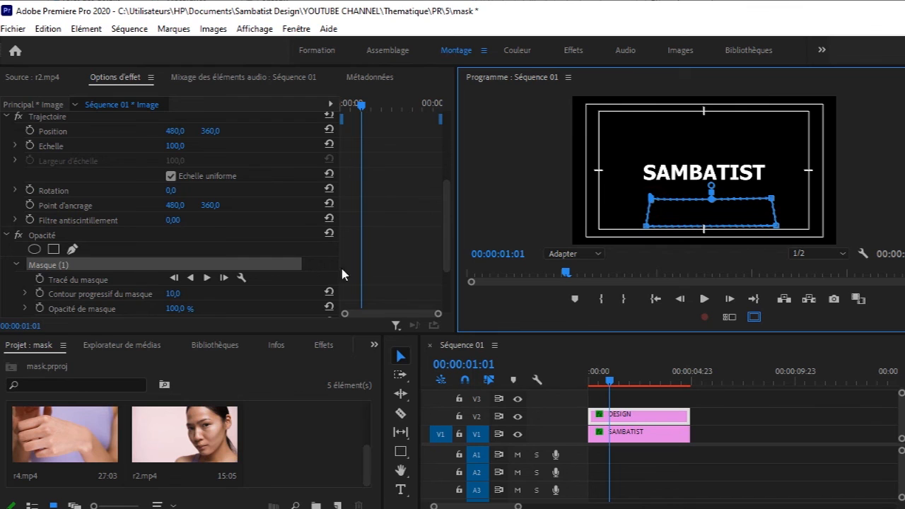
drag(446, 257, 447, 295)
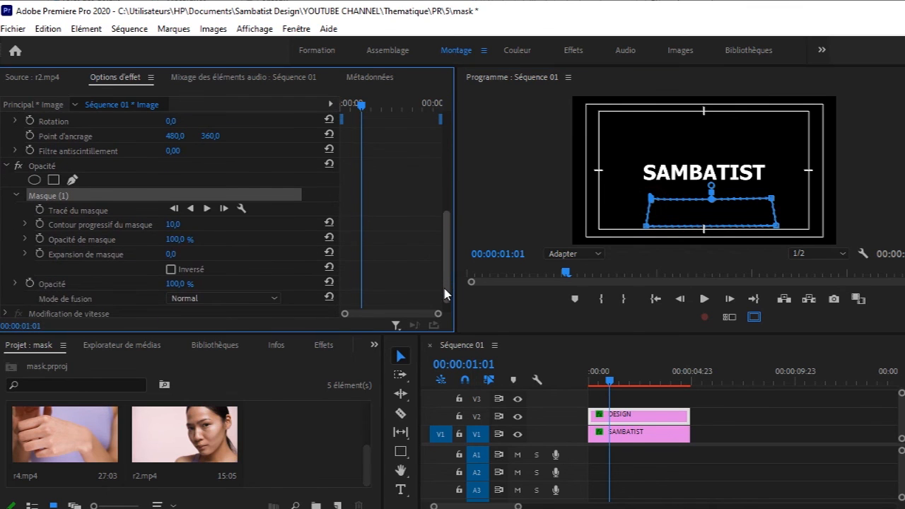
click(172, 270)
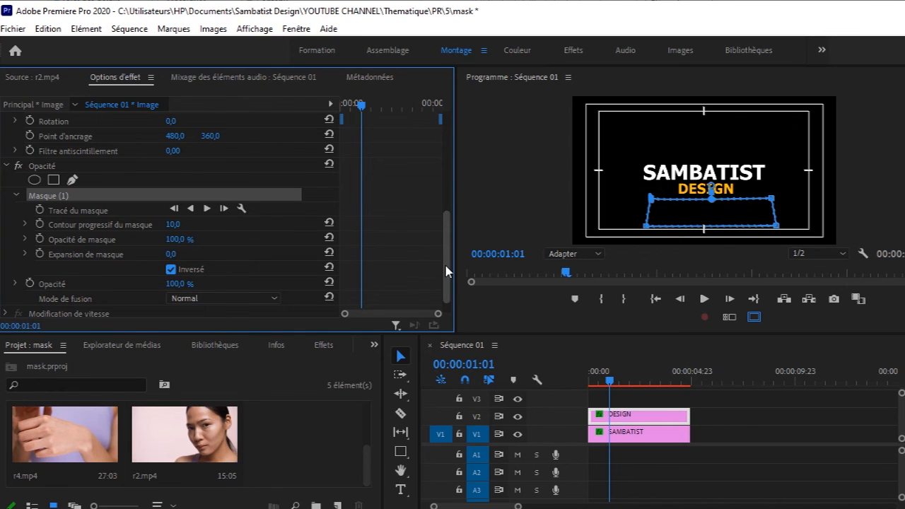
Step: At 00:00:01:06, set the DESIGN clip's vector-motion vertical position to 359 and start keyframing Position
drag(447, 272, 445, 158)
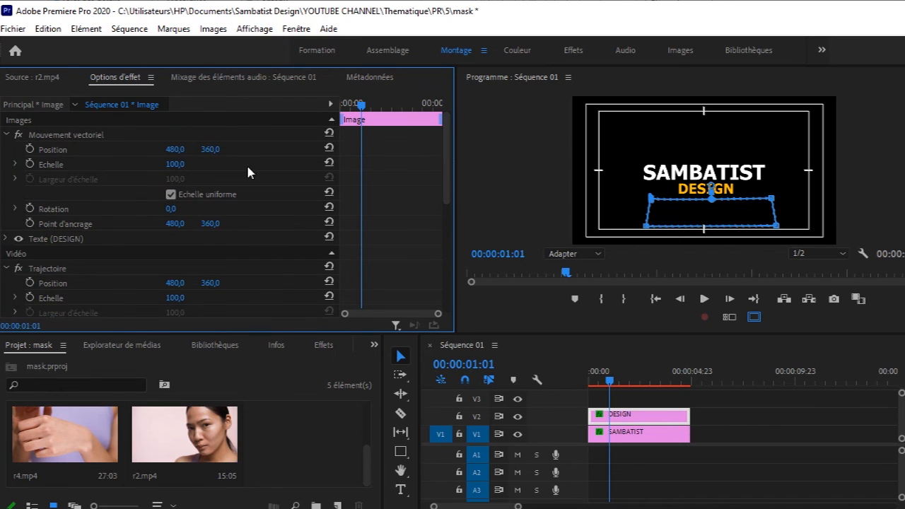
drag(210, 150, 273, 150)
mouse_move(609, 386)
mouse_down()
mouse_move(588, 392)
mouse_move(615, 393)
mouse_up()
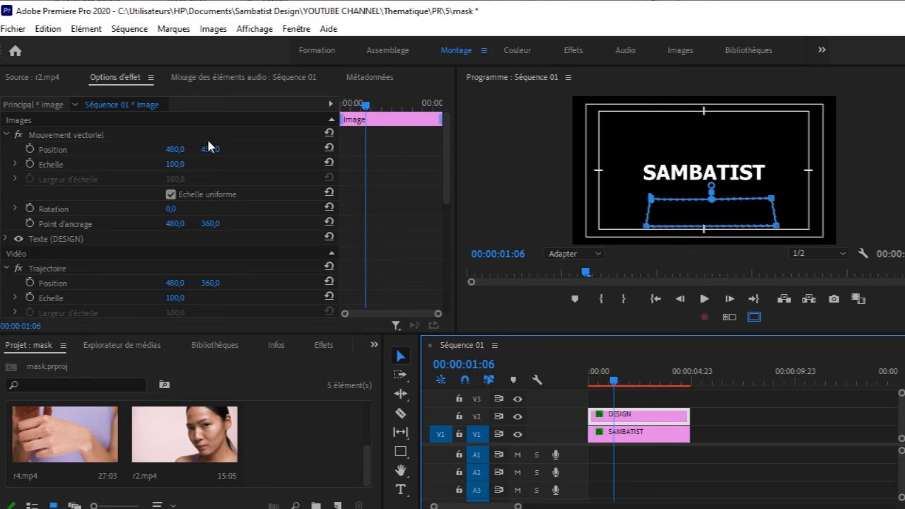
drag(210, 149, 145, 149)
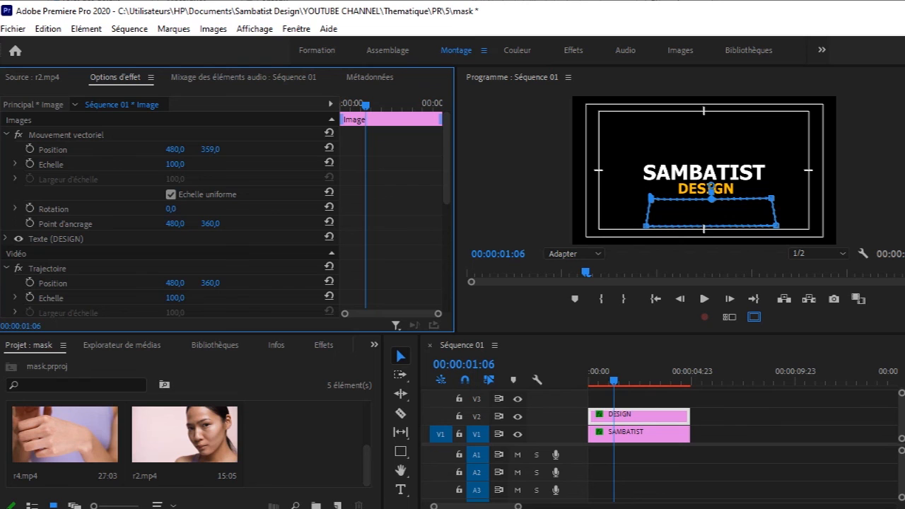
click(31, 149)
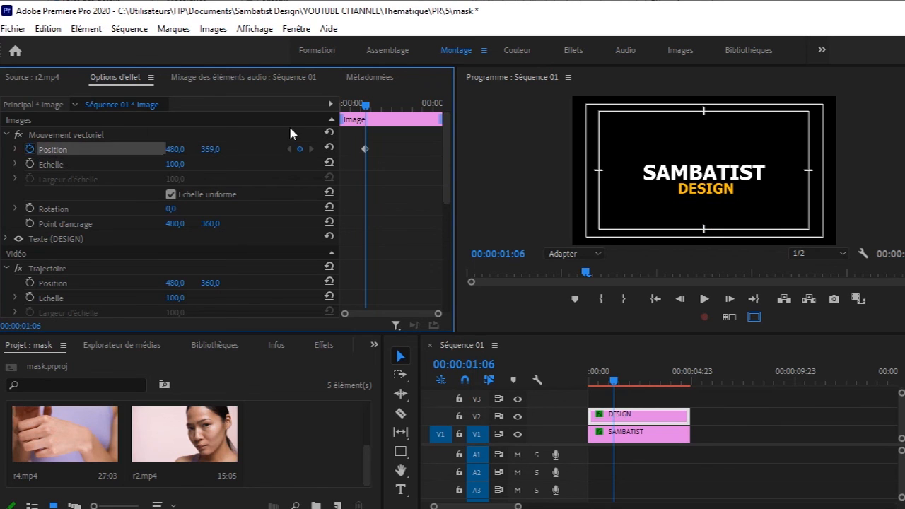
Step: At 00:00:00:00, lower the DESIGN text behind its mask by setting the vector-motion vertical position to 481
drag(367, 109, 294, 122)
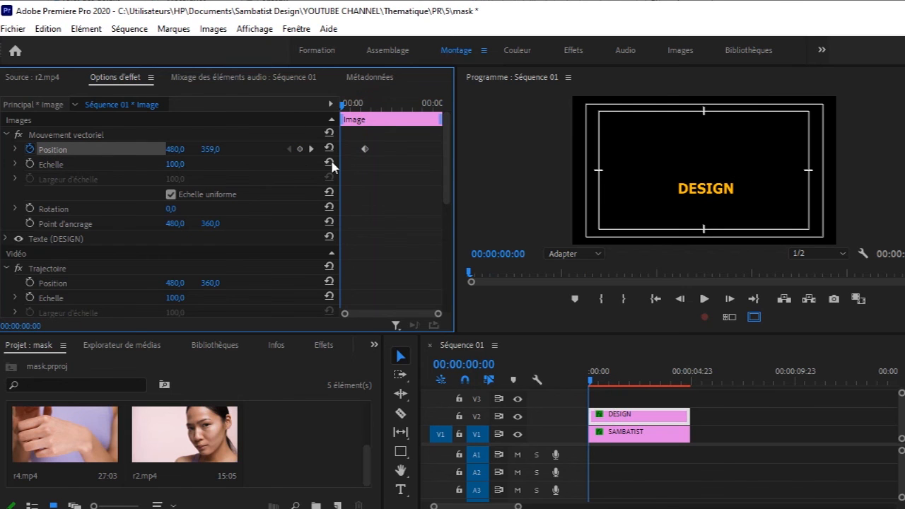
drag(447, 196, 440, 272)
click(128, 239)
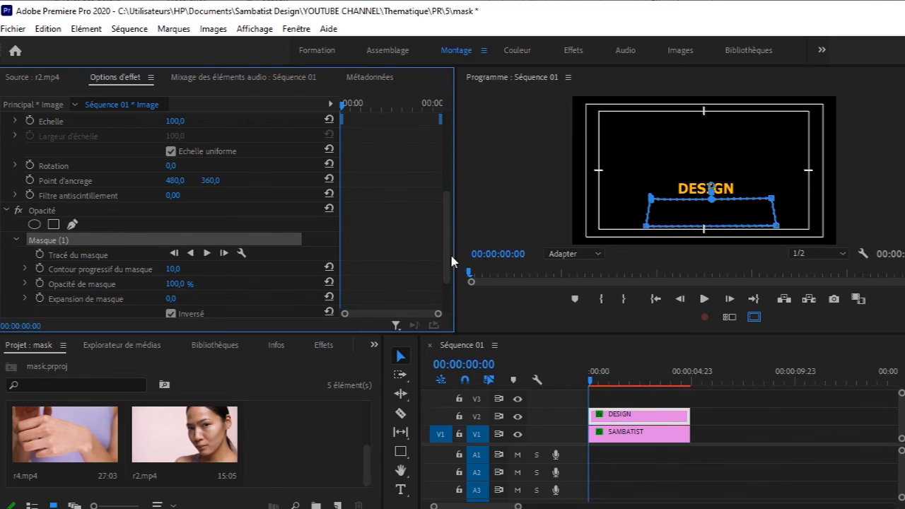
drag(446, 254, 444, 134)
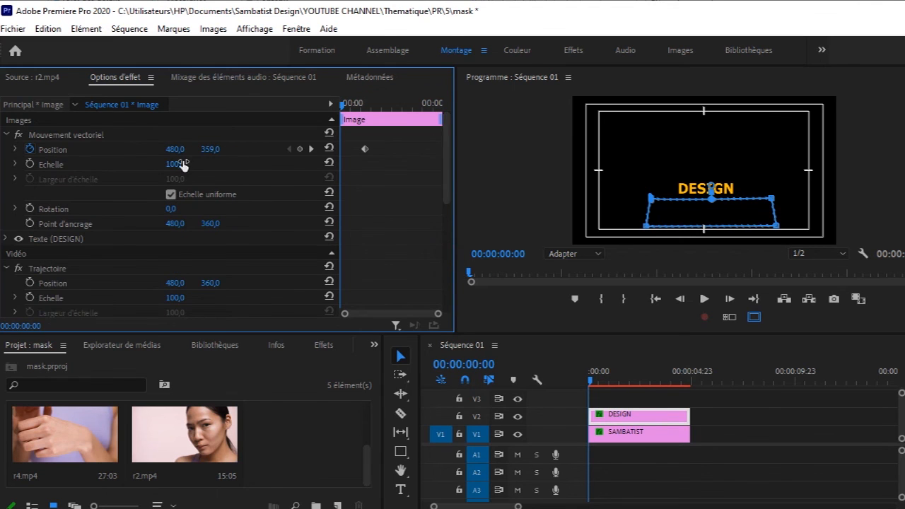
drag(210, 154, 284, 153)
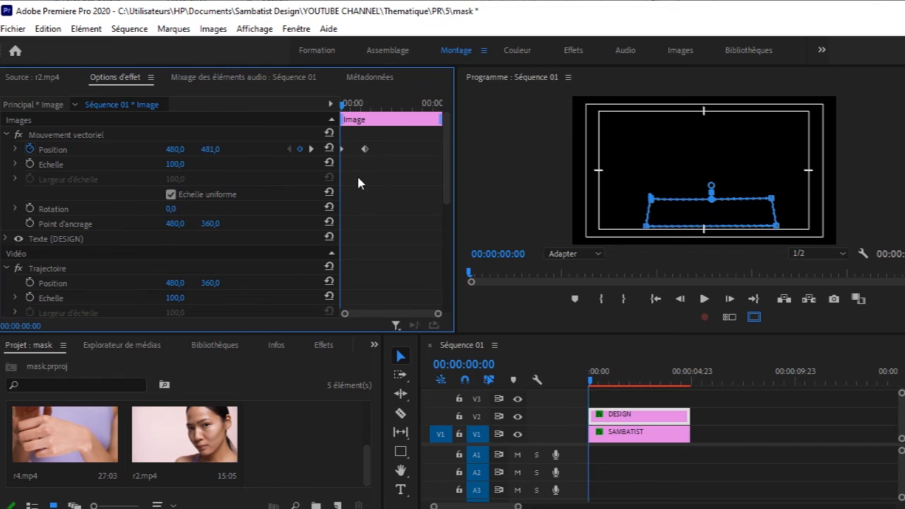
Step: Set the temporal interpolation of both DESIGN Position keyframes to Progressif
drag(384, 170, 331, 141)
right_click(365, 153)
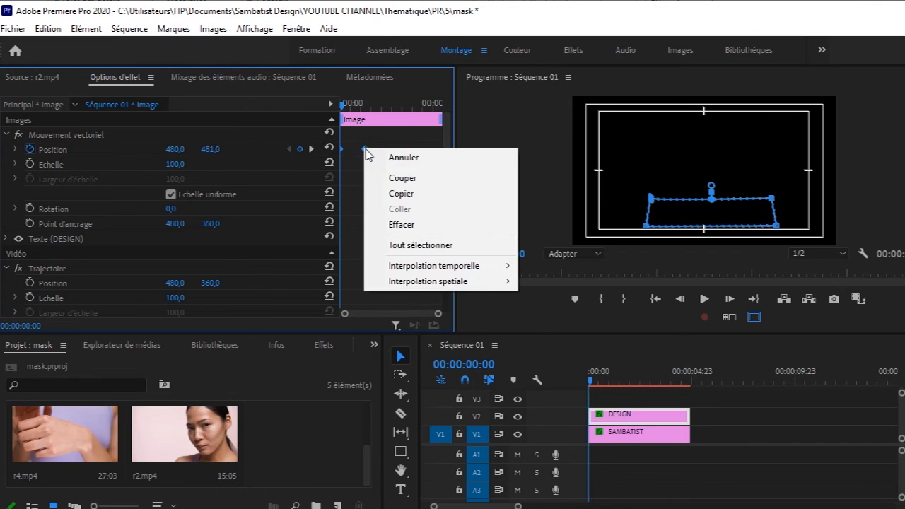
mouse_move(487, 273)
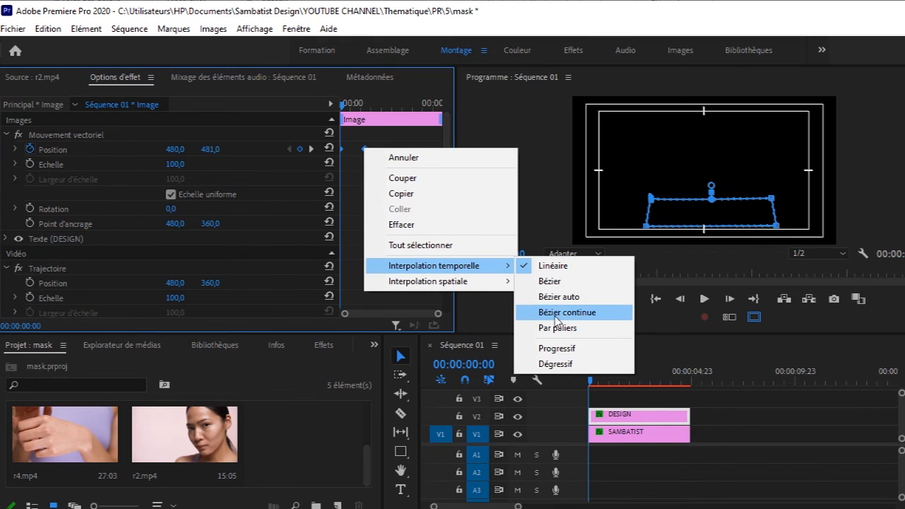
click(570, 349)
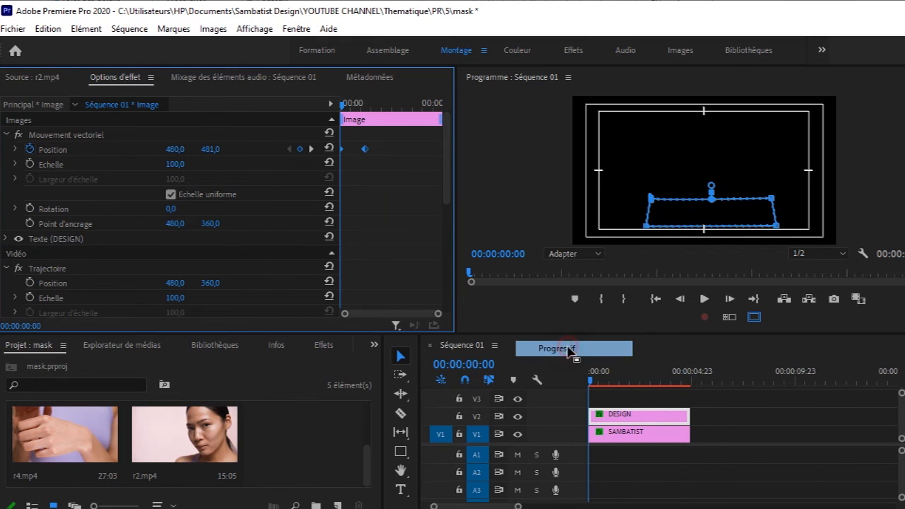
Step: Return to 00:00:00:00 with no clip selected and hide the safe margins in the program preview
click(594, 382)
drag(604, 381, 584, 386)
click(741, 431)
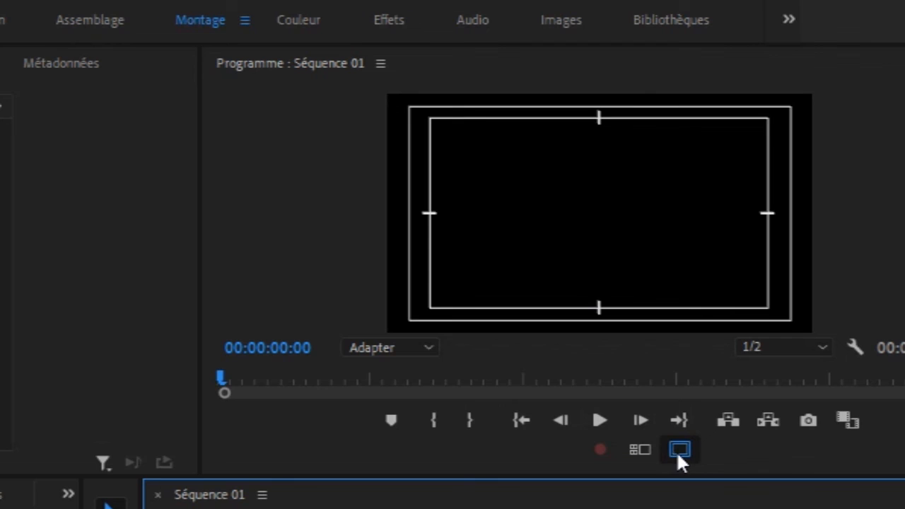
click(754, 317)
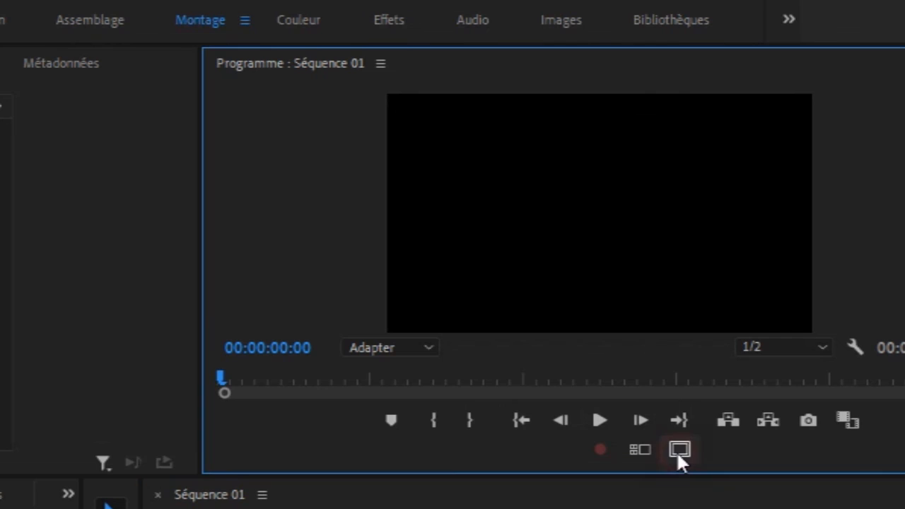
Step: Play the full title animation from 00:00:00:00 twice to check the SAMBATIST and DESIGN reveals
key(space)
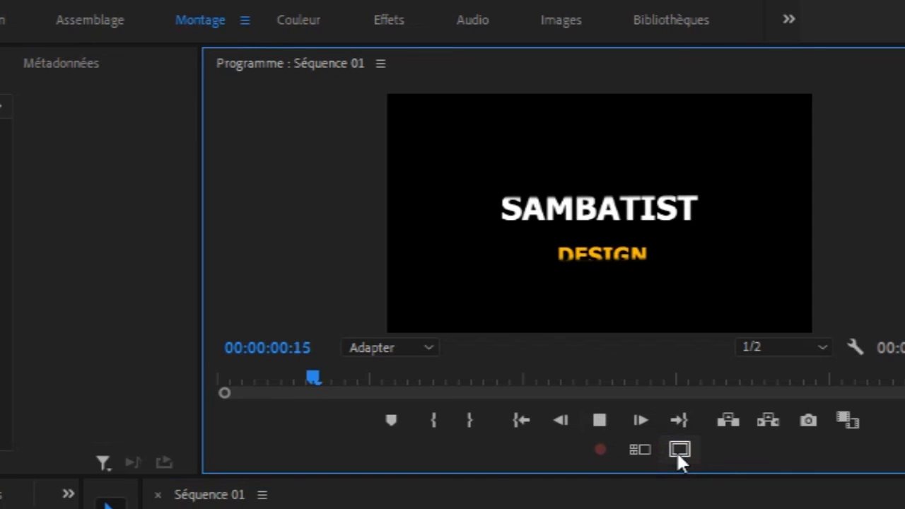
key(space)
key(space)
drag(467, 506, 396, 507)
key(space)
key(space)
Step: Move the DESIGN clip's second Position keyframe slightly earlier, to just before 00:00:01:01
click(654, 417)
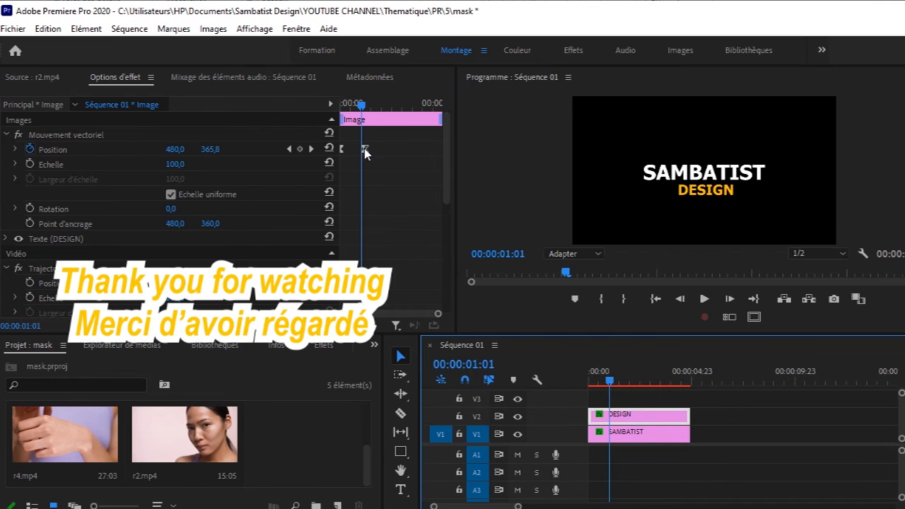
click(365, 151)
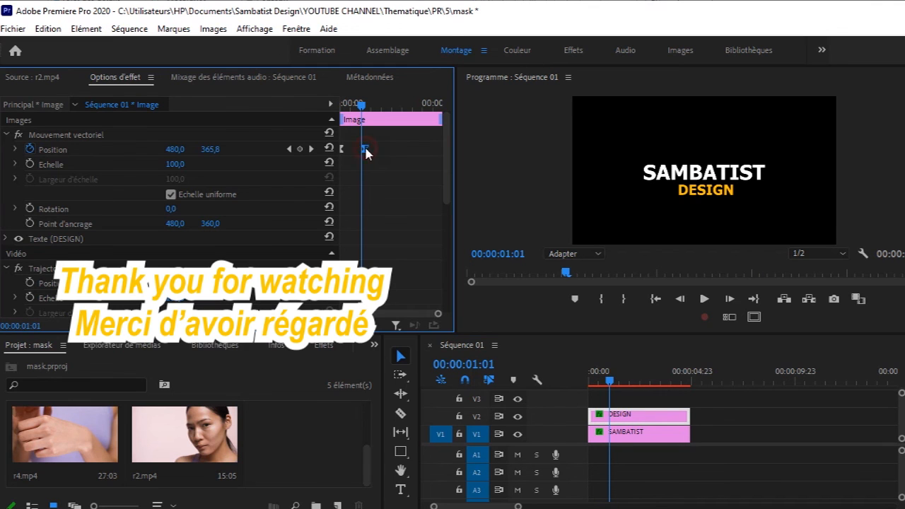
drag(365, 149, 356, 150)
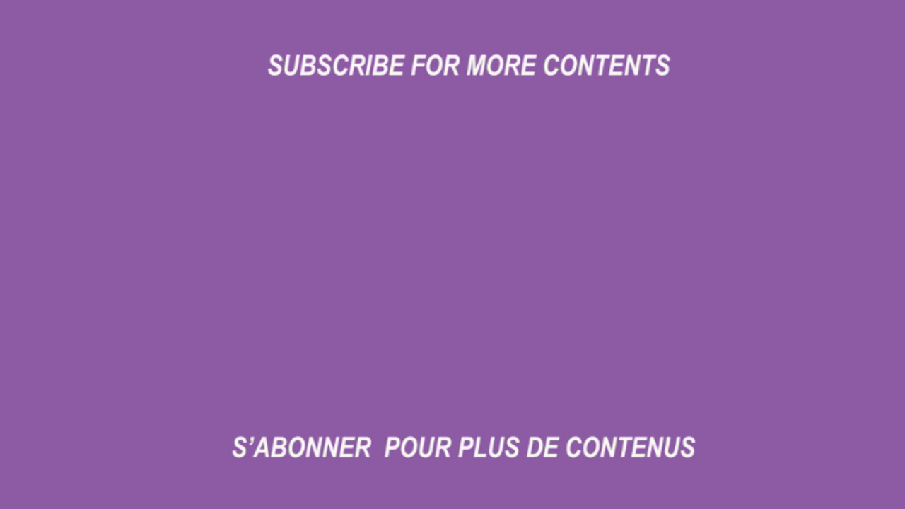